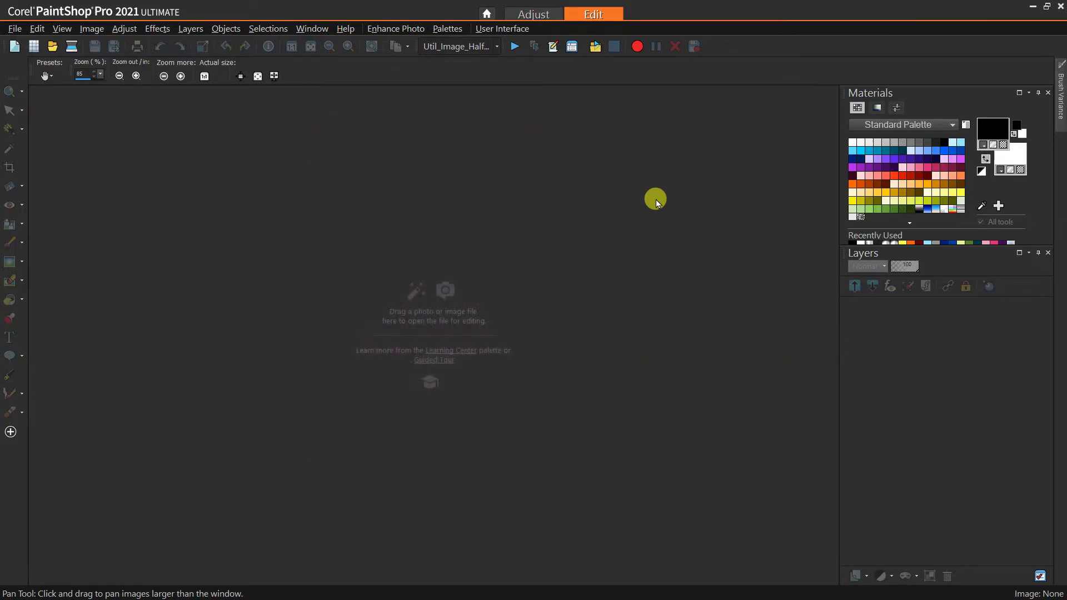
Create a new 1000 × 1000 px raster image with a white background, Image1.
click(15, 46)
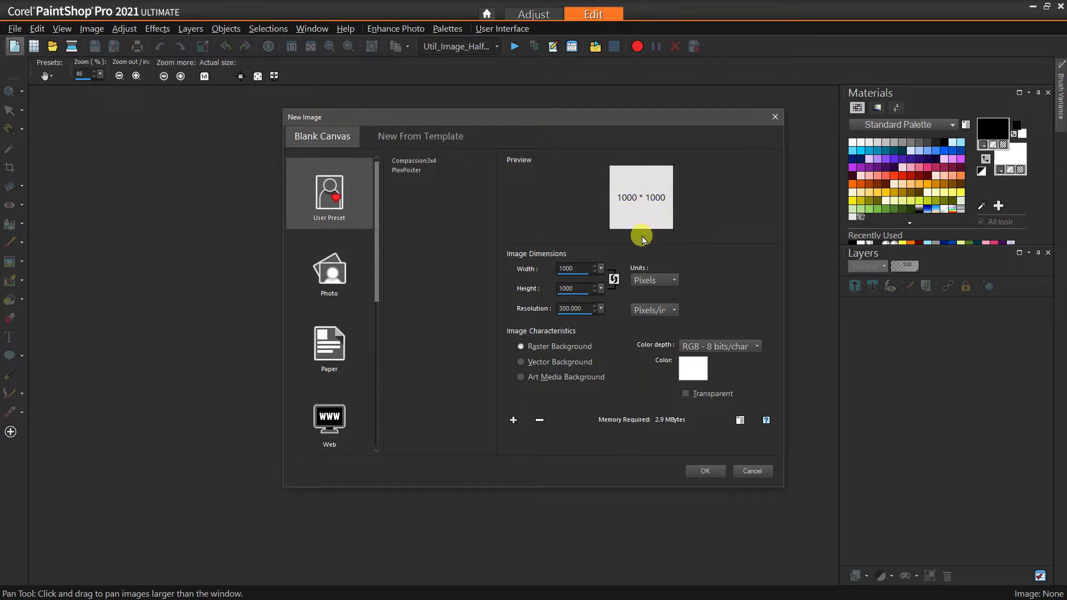
click(704, 471)
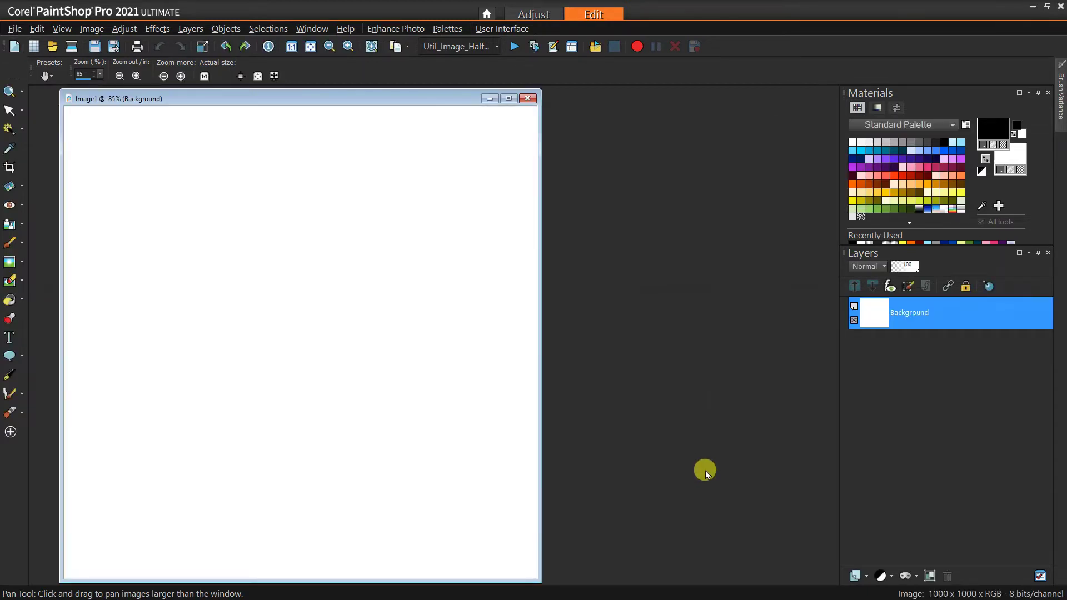
scroll(512, 386, down, 2)
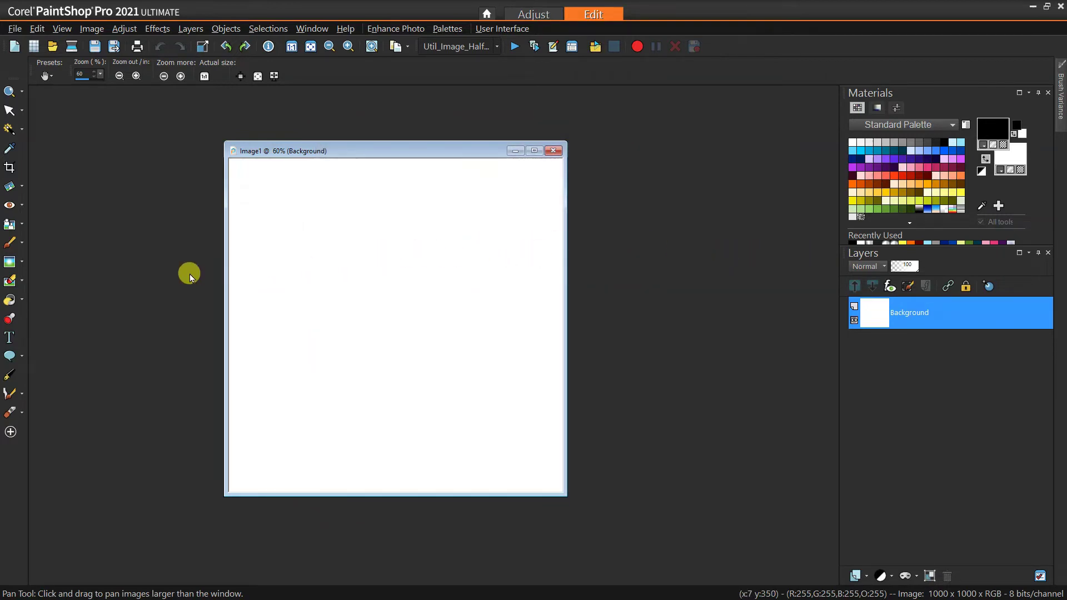
Flood-fill the Background dark purple and add an empty Raster 1 layer above it.
click(11, 300)
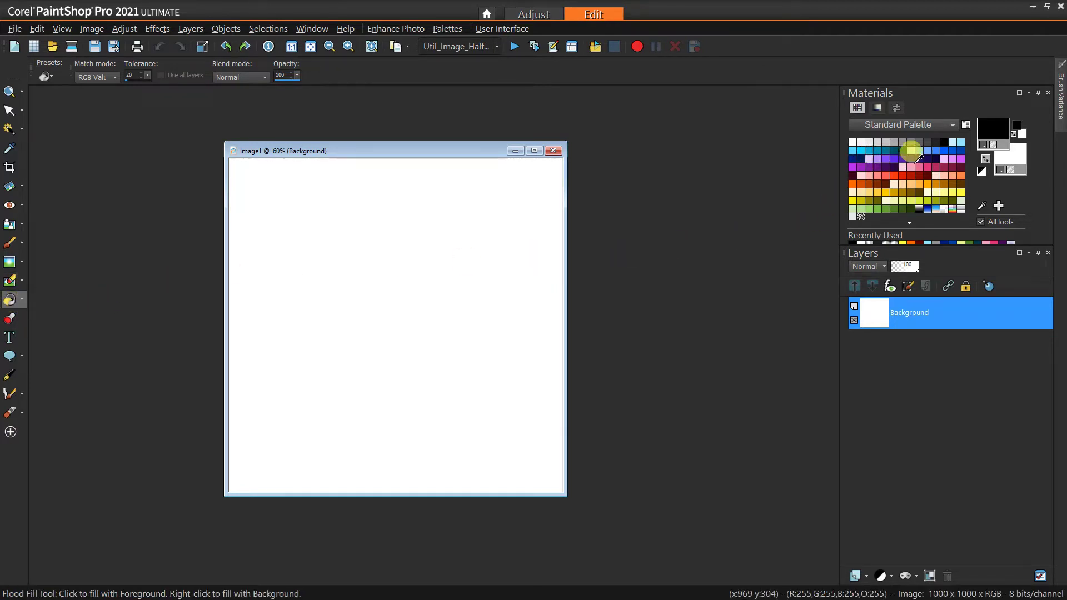
click(886, 166)
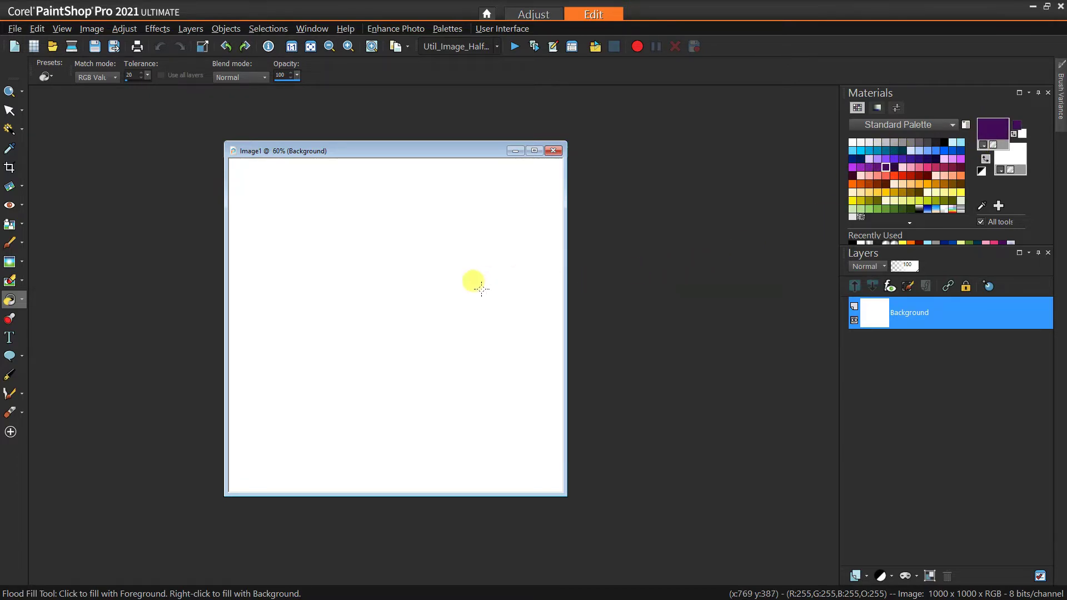
click(454, 301)
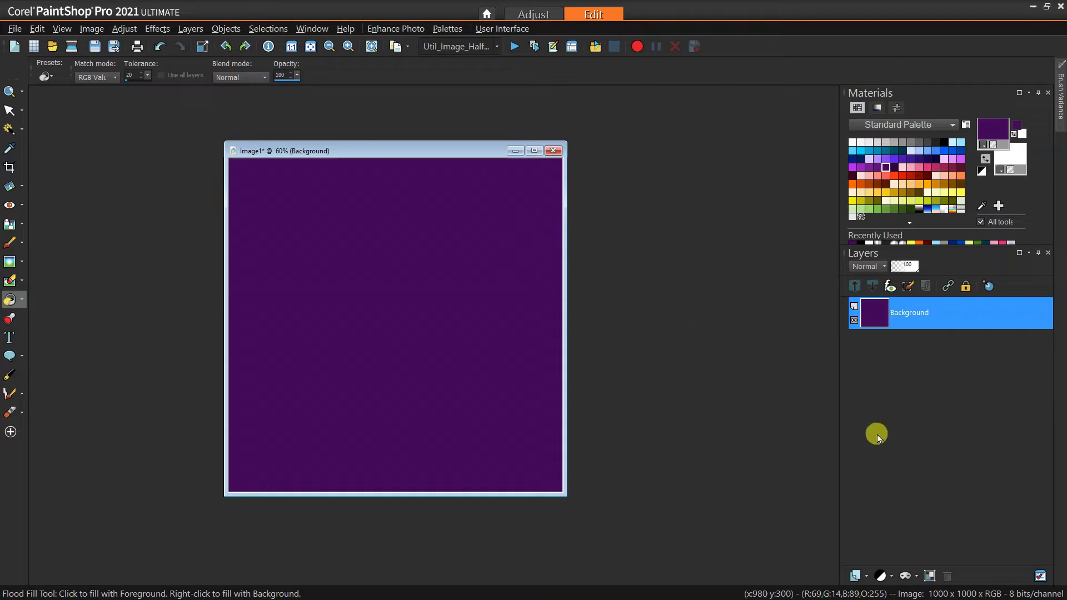
click(857, 576)
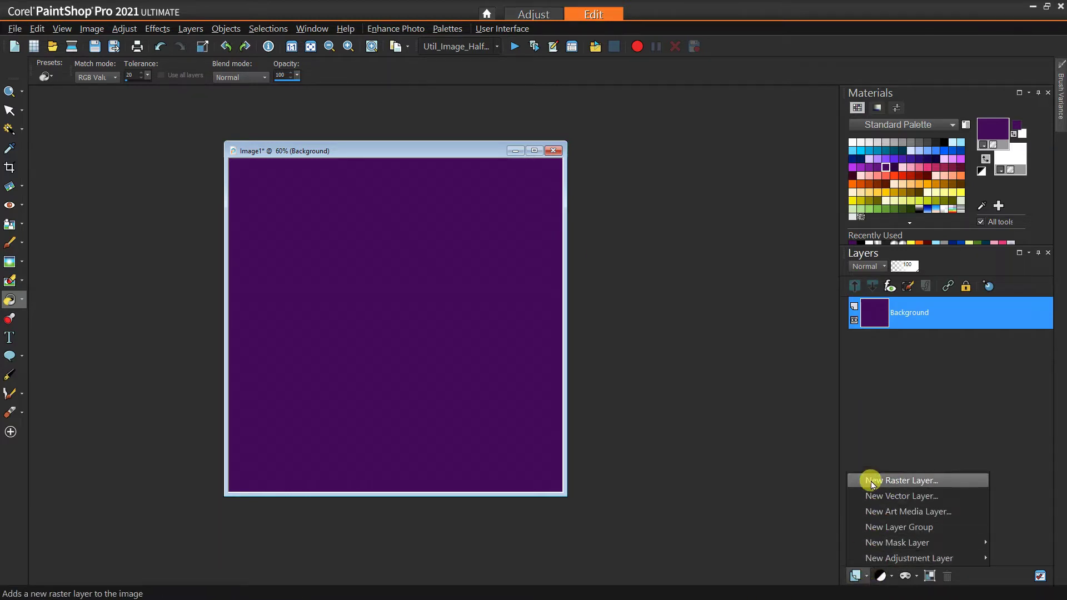
click(900, 481)
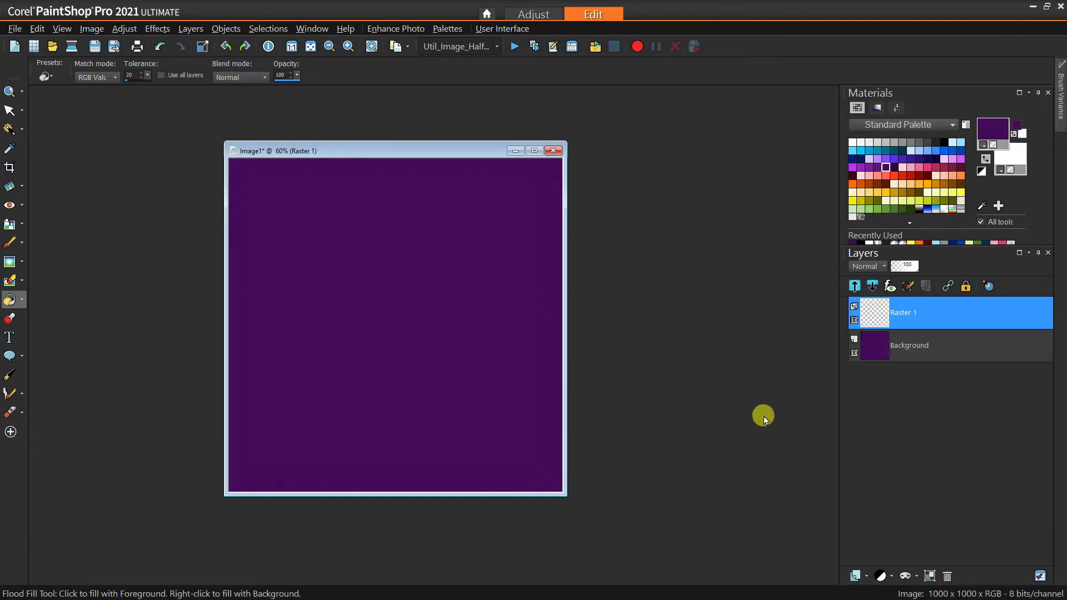
Select the Paint Brush and set Brush Variance position jitter to 87, then hide the palette.
click(9, 243)
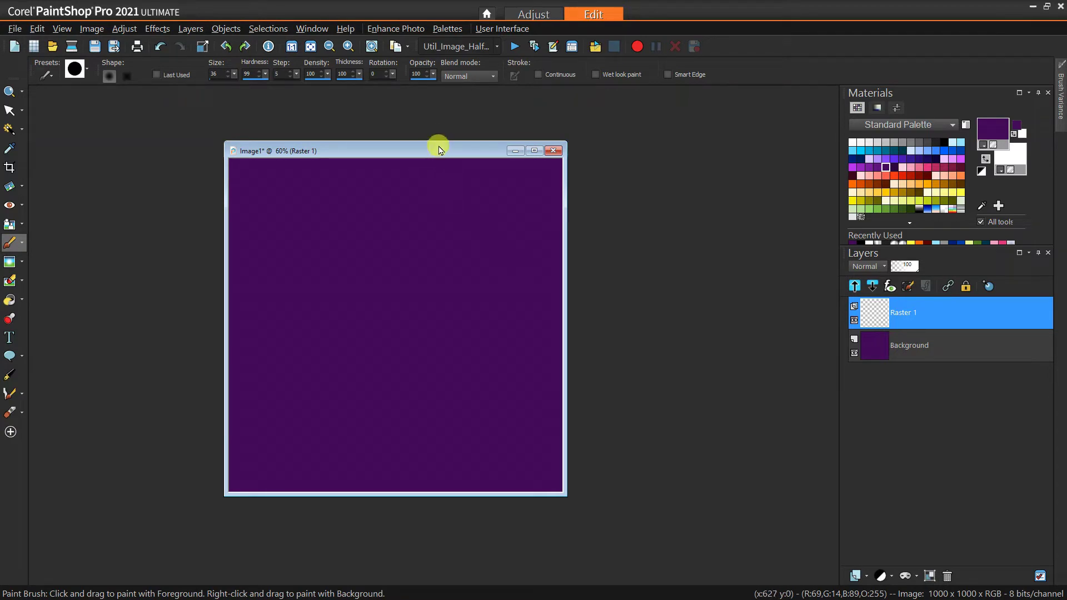
click(65, 29)
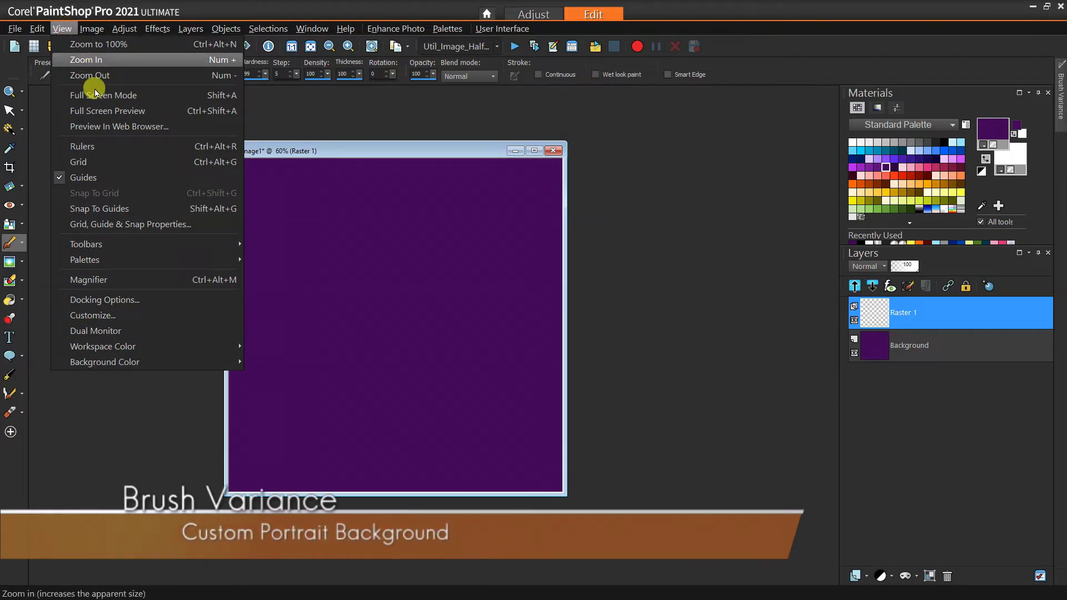
mouse_move(150, 247)
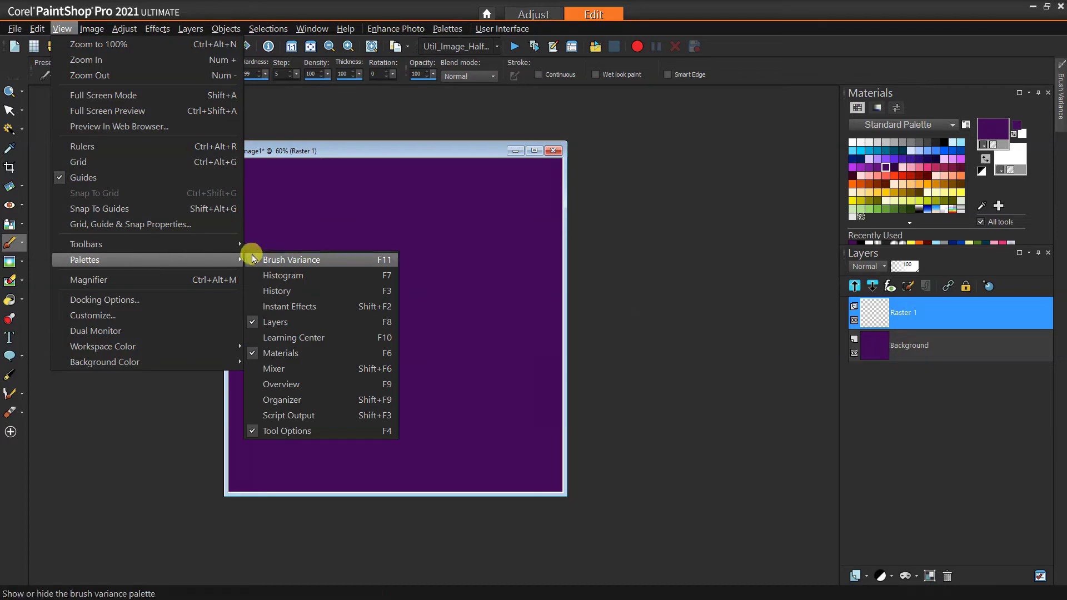
click(274, 261)
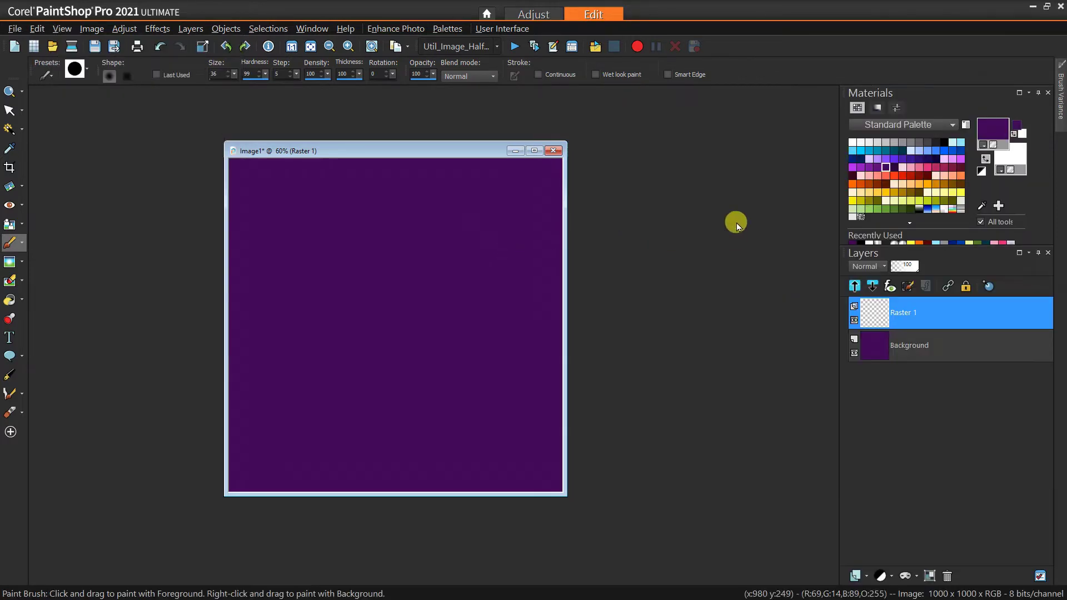
mouse_move(1061, 103)
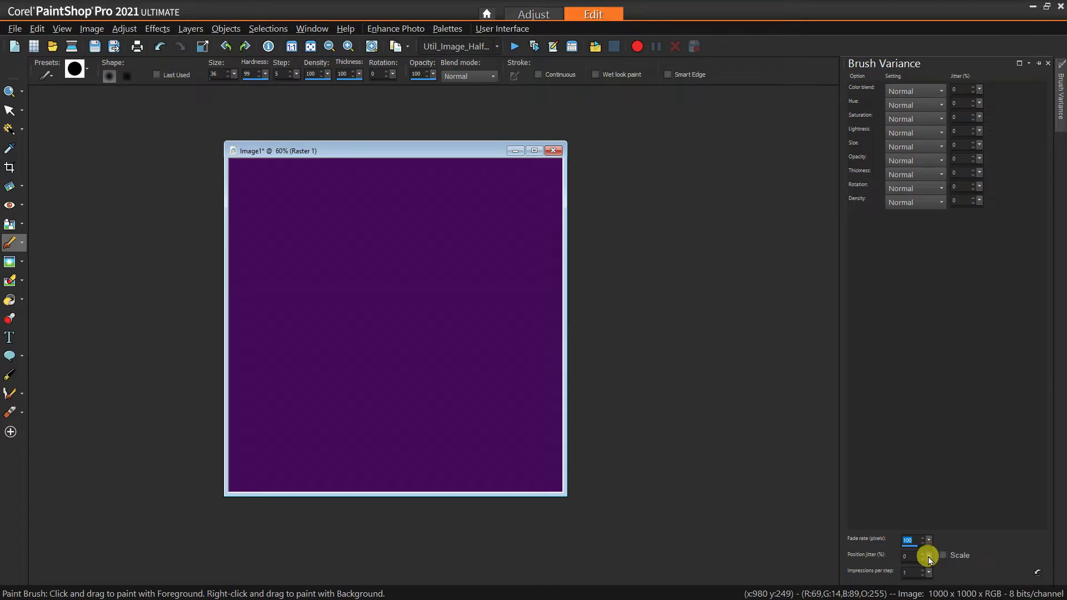
drag(928, 556, 977, 565)
double_click(907, 556)
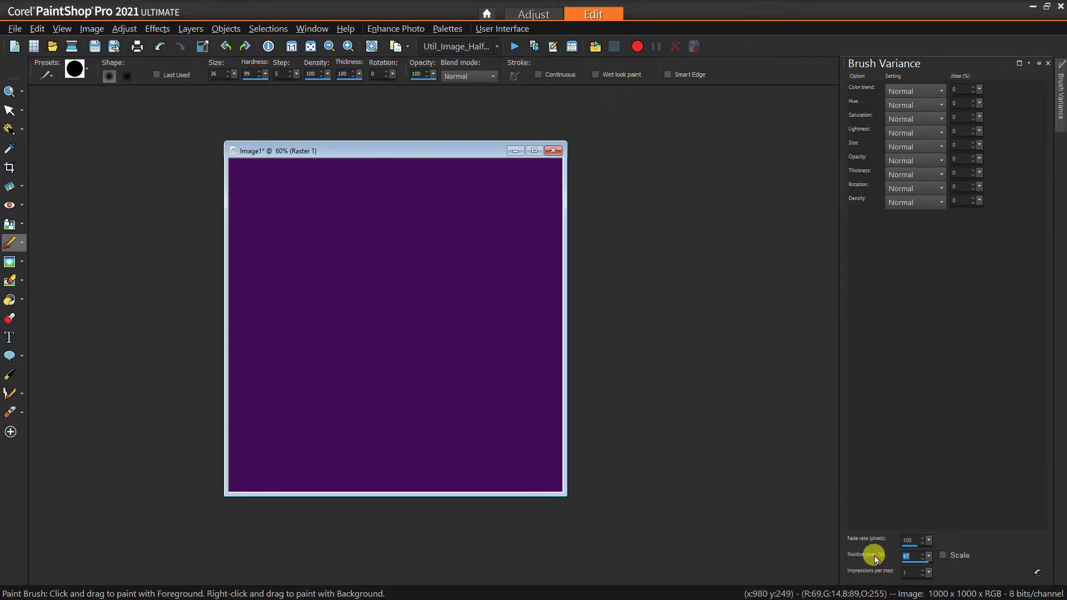
key(F11)
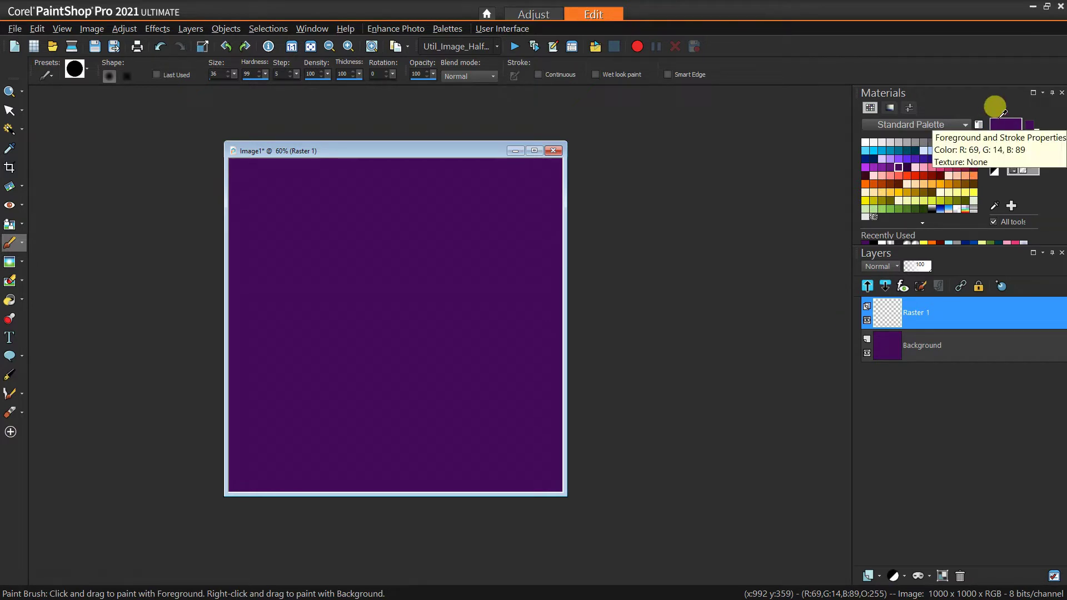
Pick a crimson pink and set brush hardness 17 and size 94, undoing two test strokes.
click(941, 160)
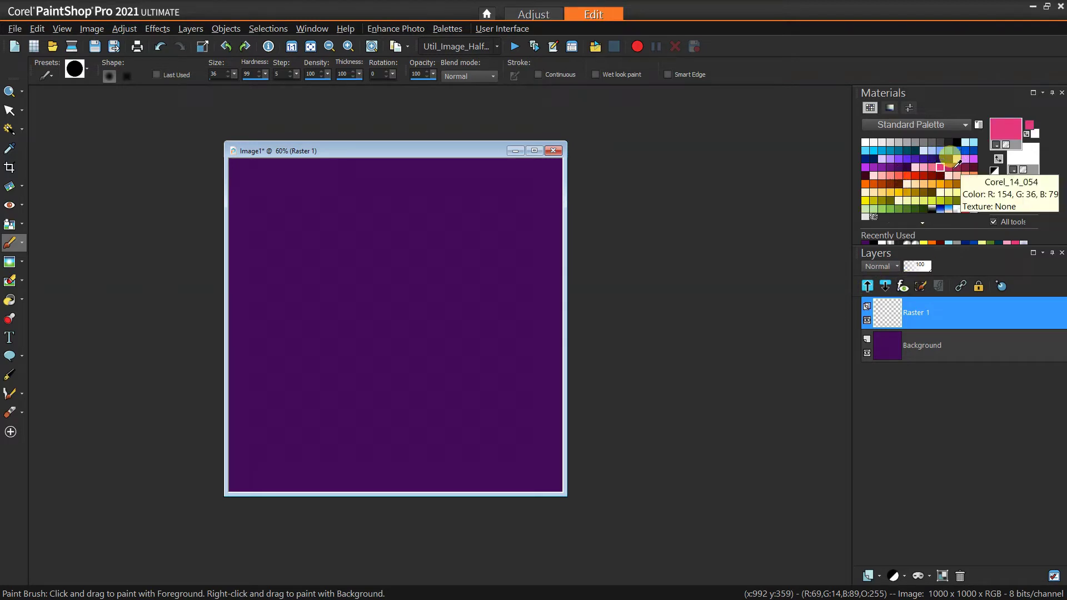
click(949, 166)
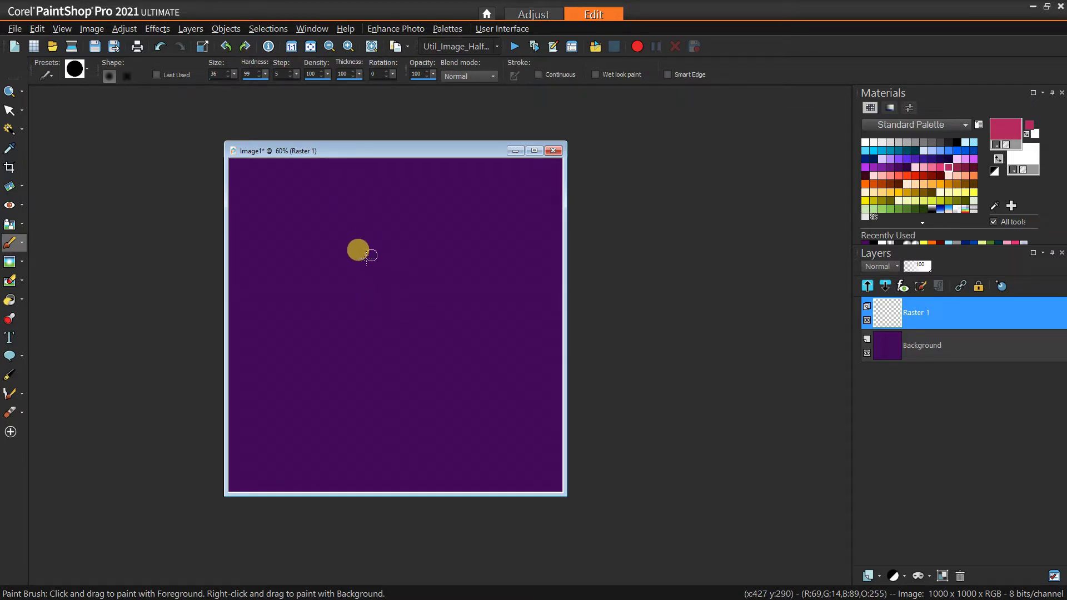
drag(269, 71, 237, 79)
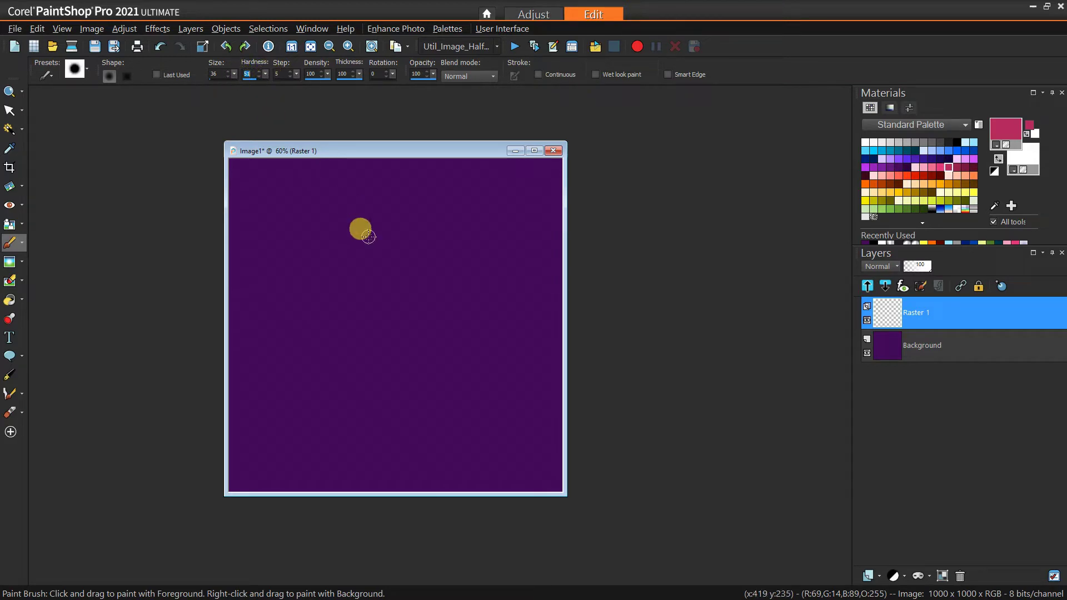
click(259, 76)
drag(248, 79, 243, 81)
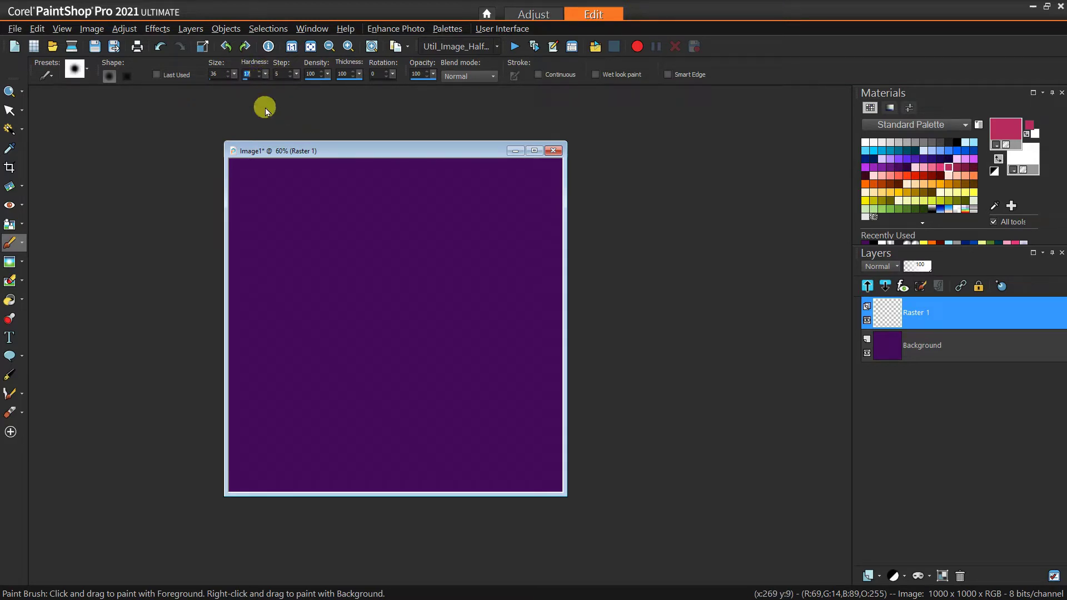
mouse_move(436, 216)
mouse_down()
mouse_move(334, 388)
mouse_move(485, 305)
mouse_up()
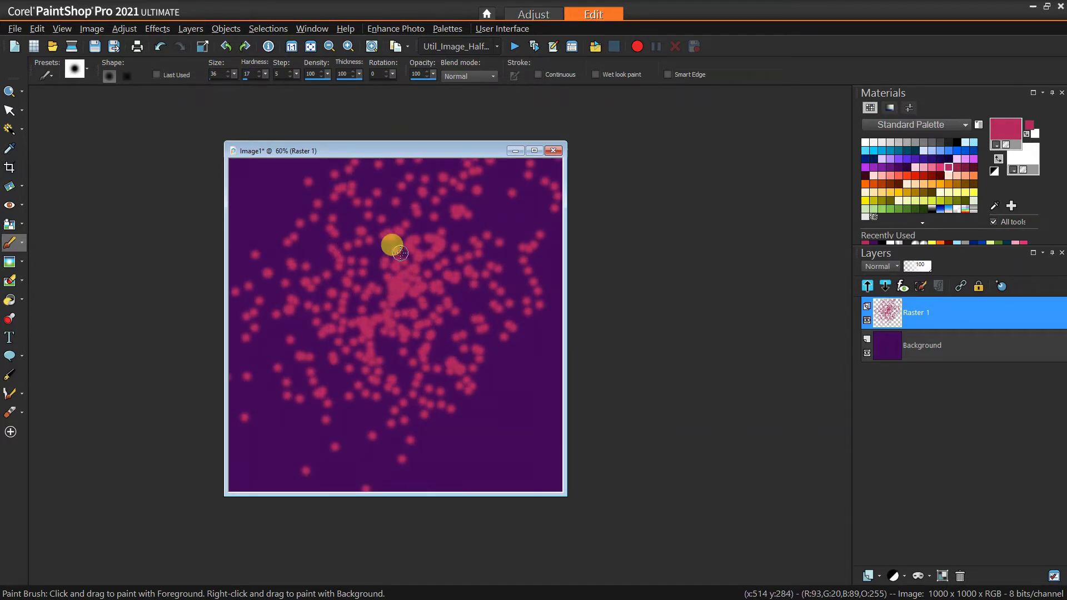
key(ctrl+z)
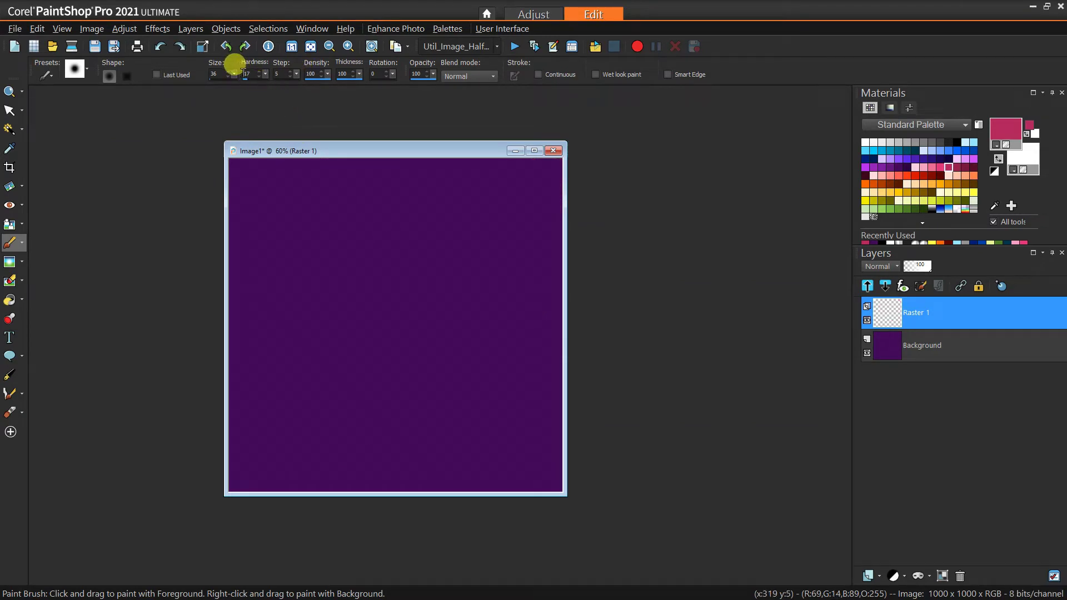
drag(233, 74, 242, 82)
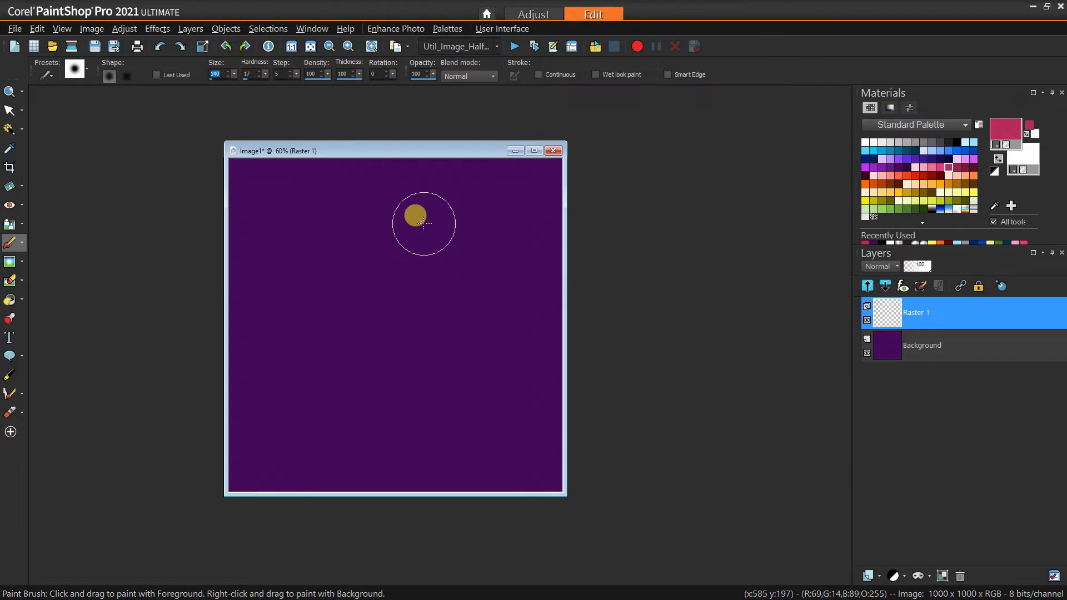
drag(419, 212, 285, 408)
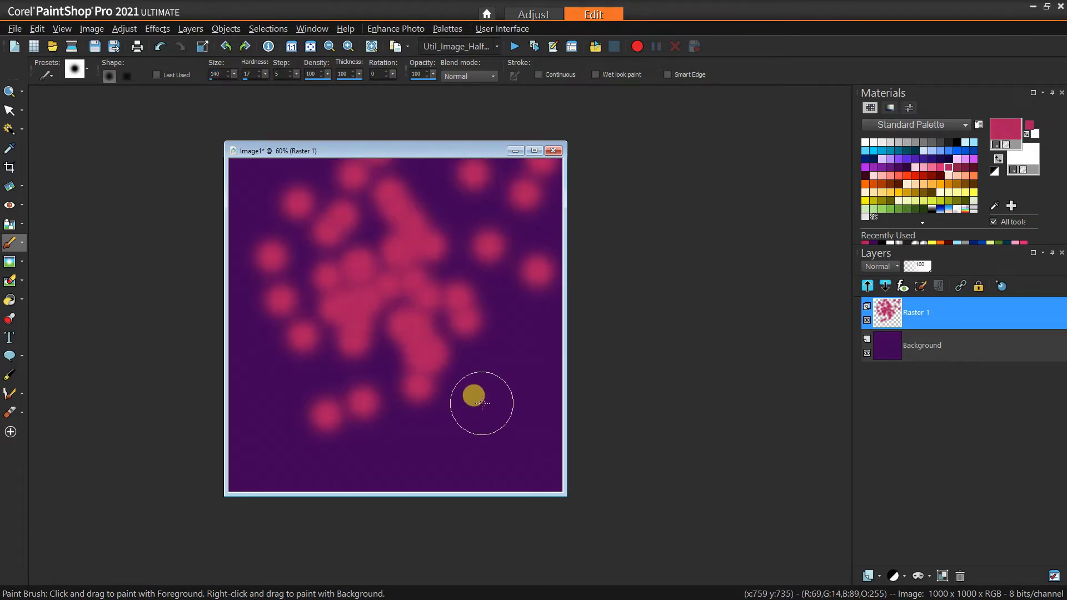
key(ctrl+z)
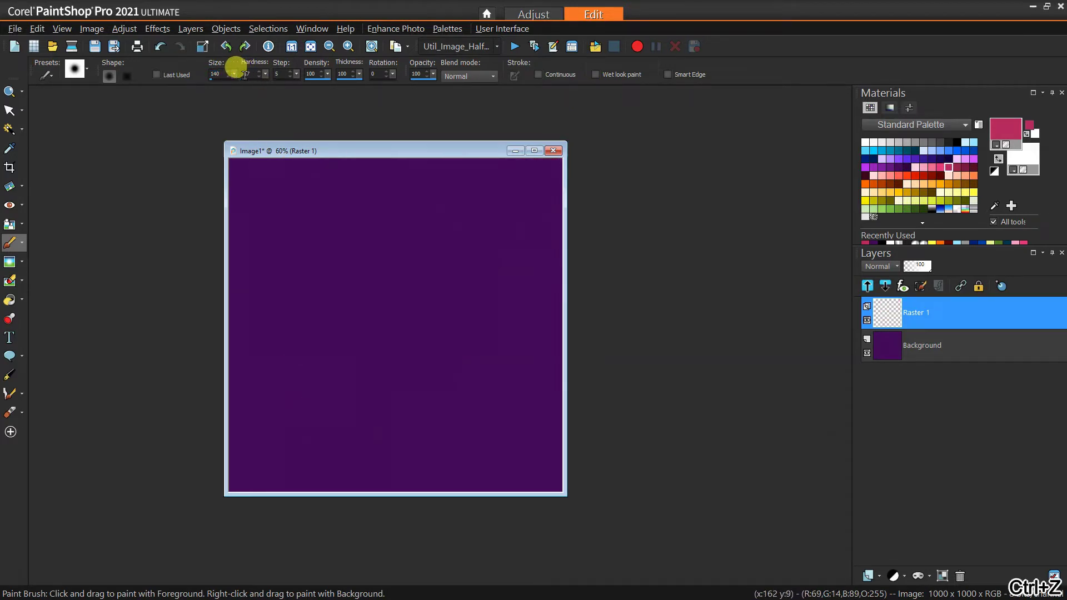
click(235, 75)
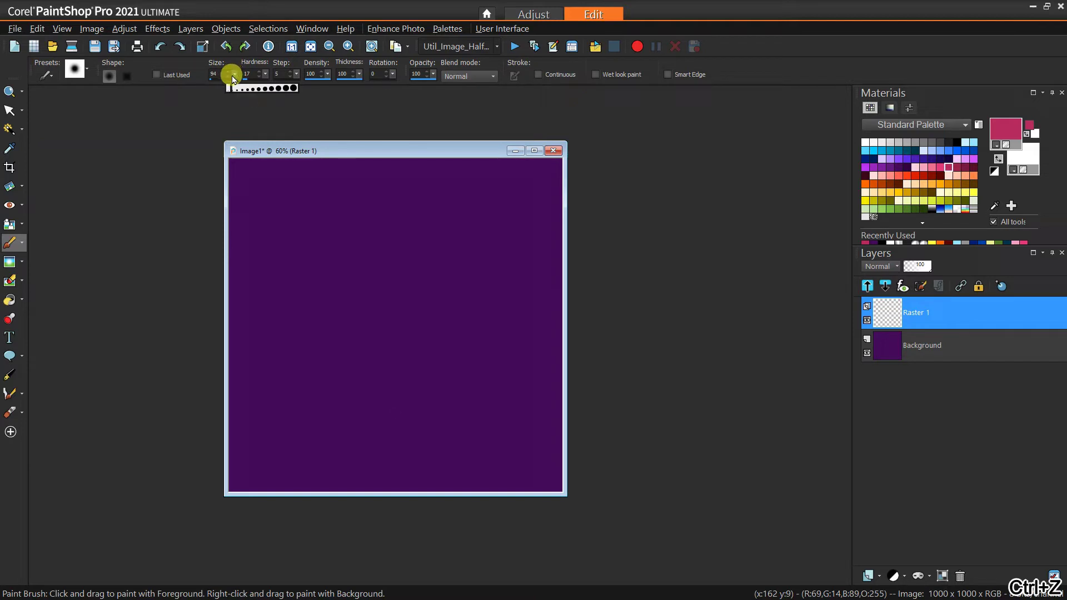
Stamp eight soft pink dabs across the upper and middle of Raster 1.
click(344, 339)
click(286, 205)
click(276, 214)
click(333, 234)
click(252, 220)
click(269, 244)
click(303, 254)
click(261, 160)
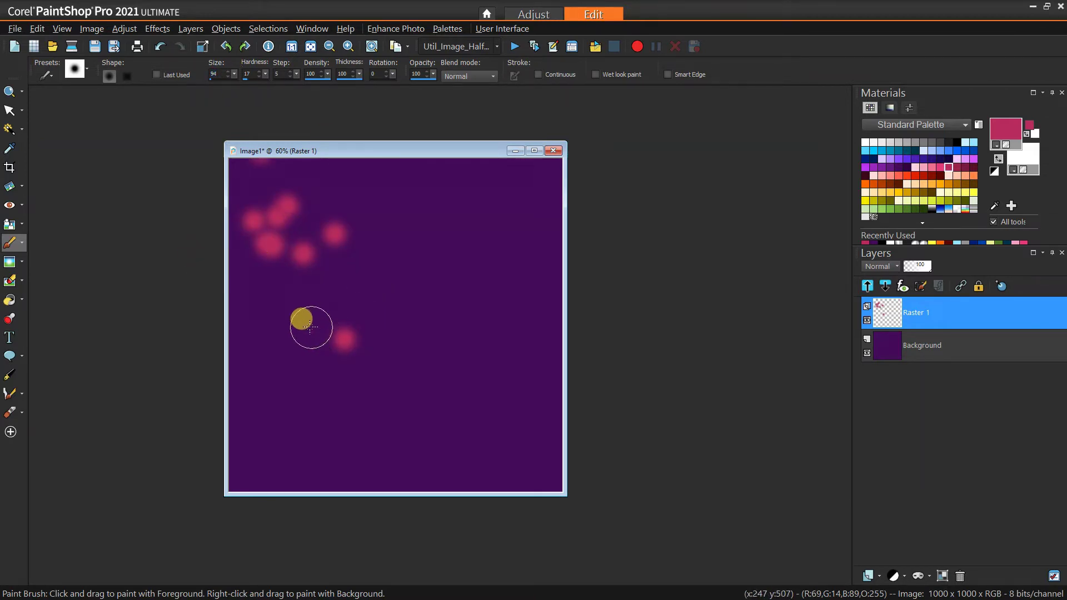
Add eight more soft pink dabs across the middle and lower canvas.
click(347, 243)
click(300, 286)
click(266, 336)
click(302, 370)
click(322, 399)
click(399, 334)
click(422, 418)
click(267, 444)
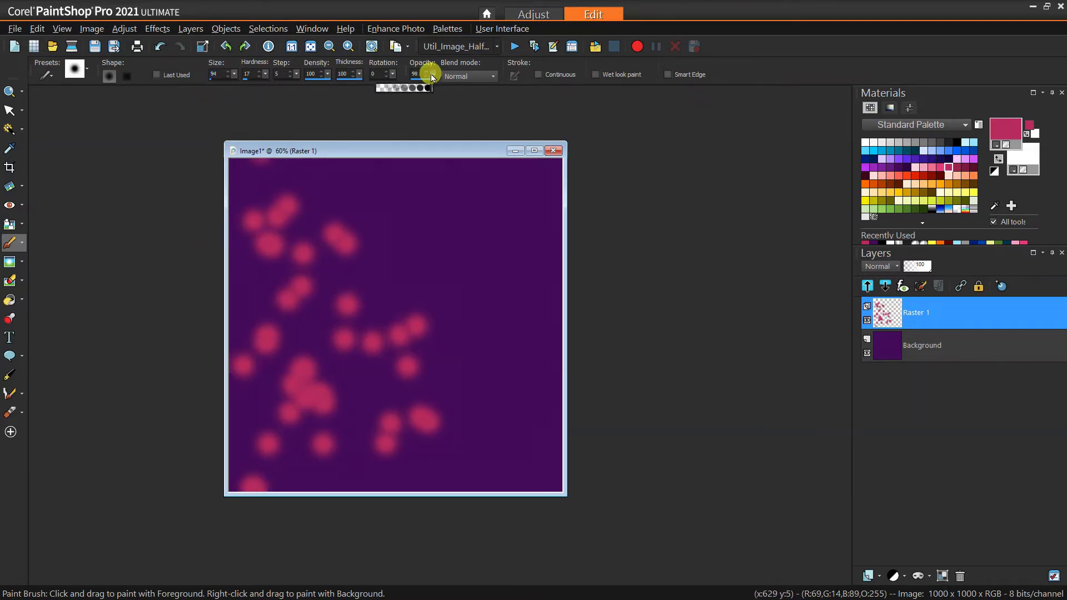
Lower brush opacity to 64 and paint fainter pink dabs over the upper, right and lower canvas.
drag(413, 76, 412, 87)
mouse_move(391, 181)
mouse_down()
mouse_move(469, 302)
mouse_move(519, 307)
mouse_move(496, 328)
mouse_up()
click(502, 358)
click(488, 400)
click(427, 446)
click(400, 445)
click(278, 470)
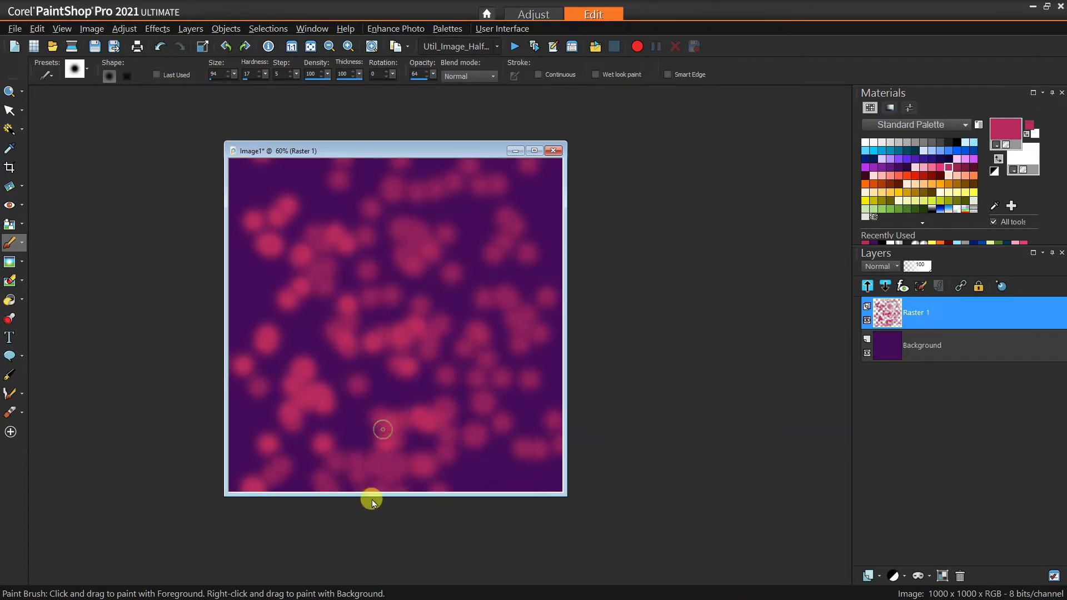
click(383, 429)
click(305, 327)
click(274, 296)
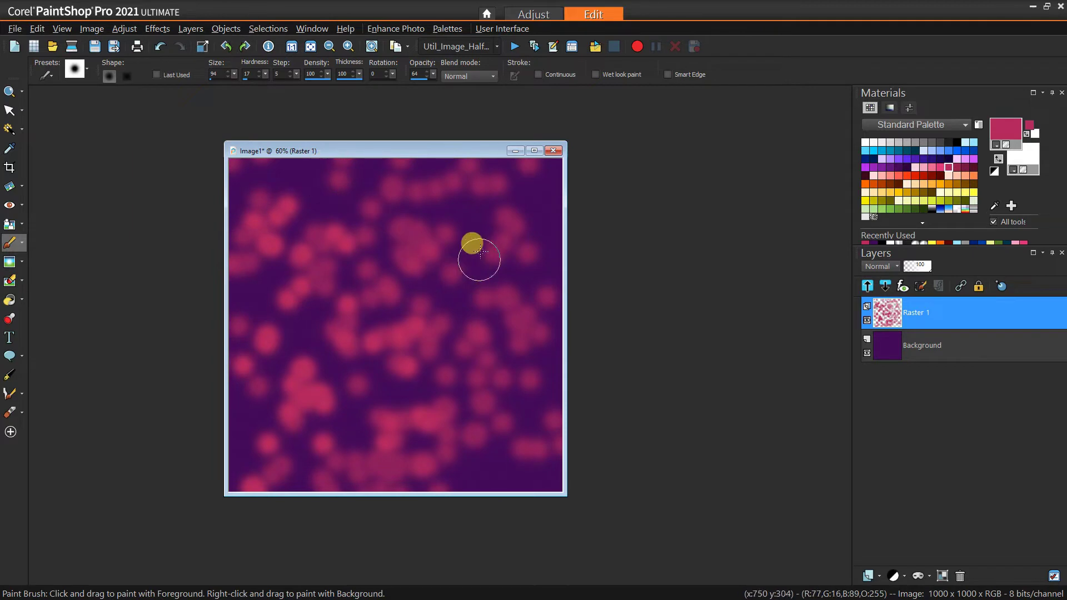
Fill the lower-middle gaps with pink dabs and add a new empty Raster 2 layer.
click(483, 416)
click(534, 427)
click(458, 394)
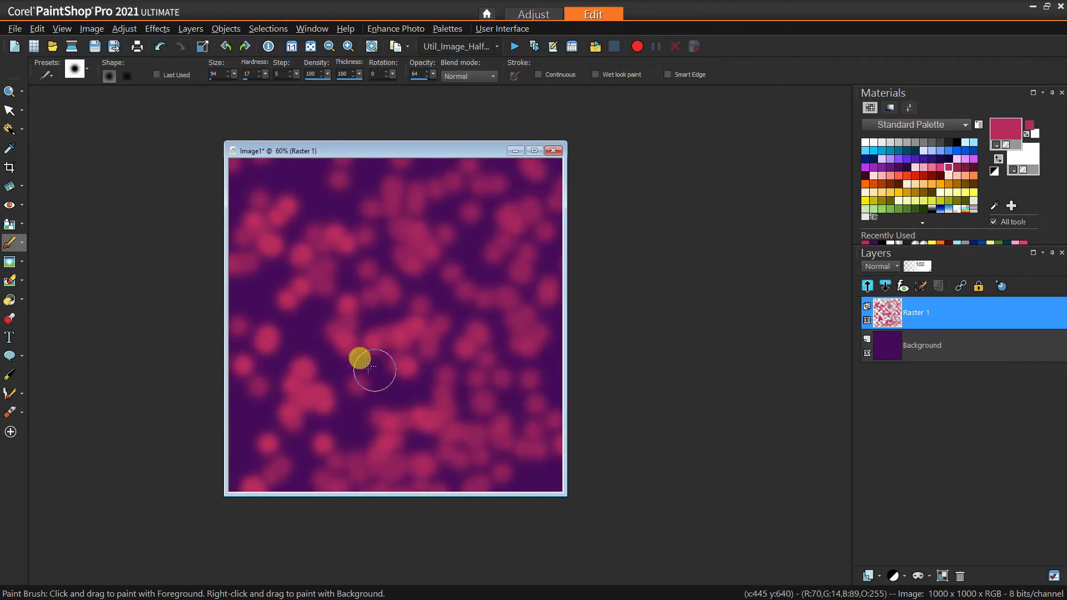
click(426, 363)
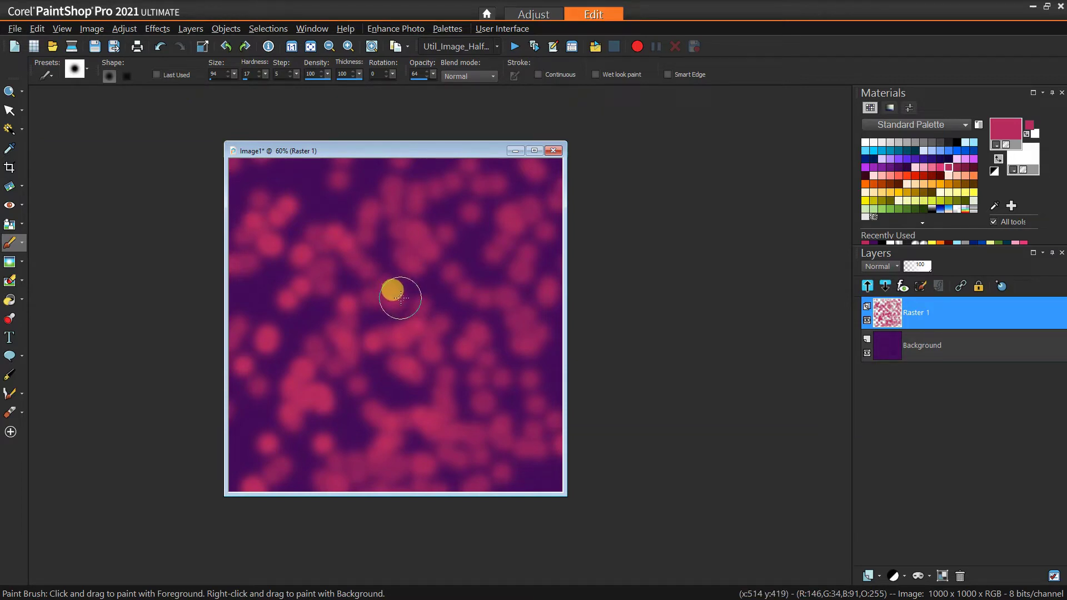
mouse_move(401, 297)
mouse_down()
mouse_move(408, 342)
mouse_move(391, 276)
mouse_move(376, 270)
mouse_move(400, 313)
mouse_move(434, 324)
mouse_move(386, 360)
mouse_move(420, 274)
mouse_move(376, 250)
mouse_move(359, 216)
mouse_move(384, 257)
mouse_move(392, 308)
mouse_move(376, 260)
mouse_move(365, 280)
mouse_move(413, 373)
mouse_move(394, 387)
mouse_move(391, 335)
mouse_move(420, 291)
mouse_move(418, 383)
mouse_up()
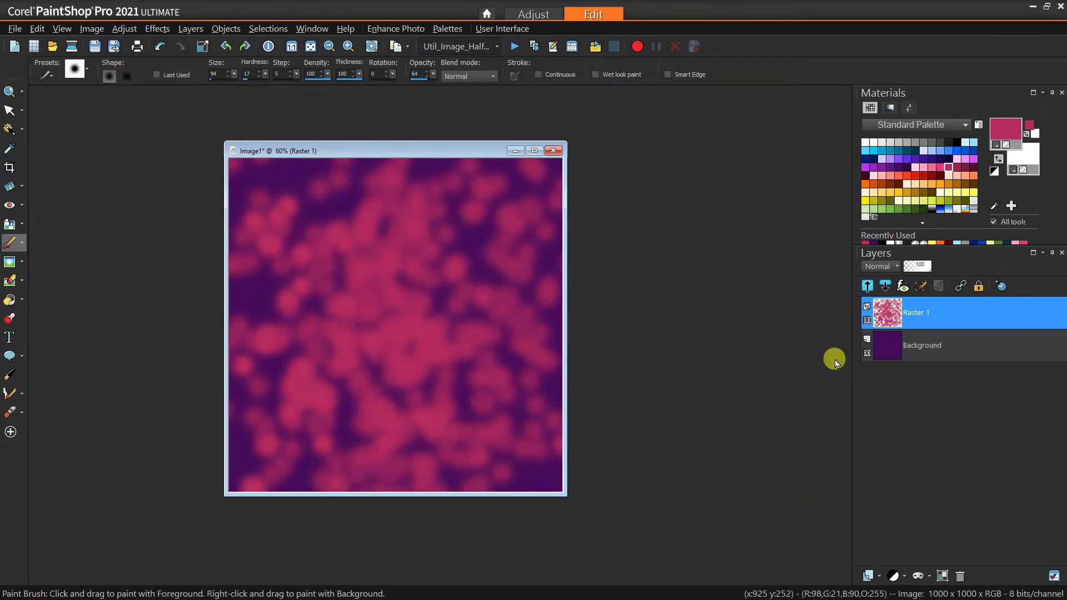
click(880, 578)
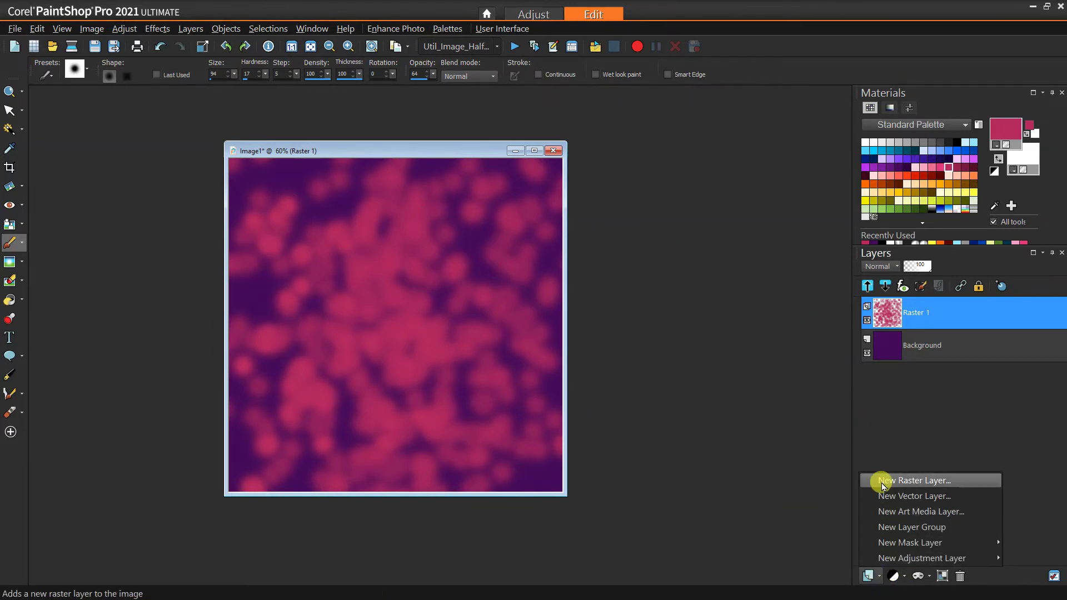
click(881, 482)
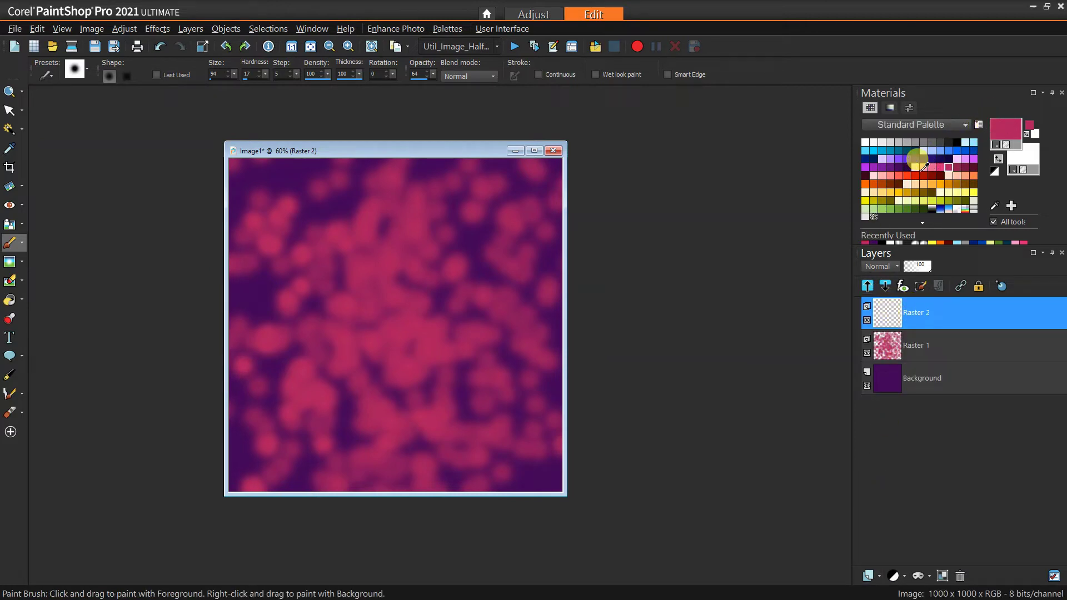
Pick light pink, reduce brush size to 57, and scatter dots over the upper, middle and lower canvas.
click(882, 173)
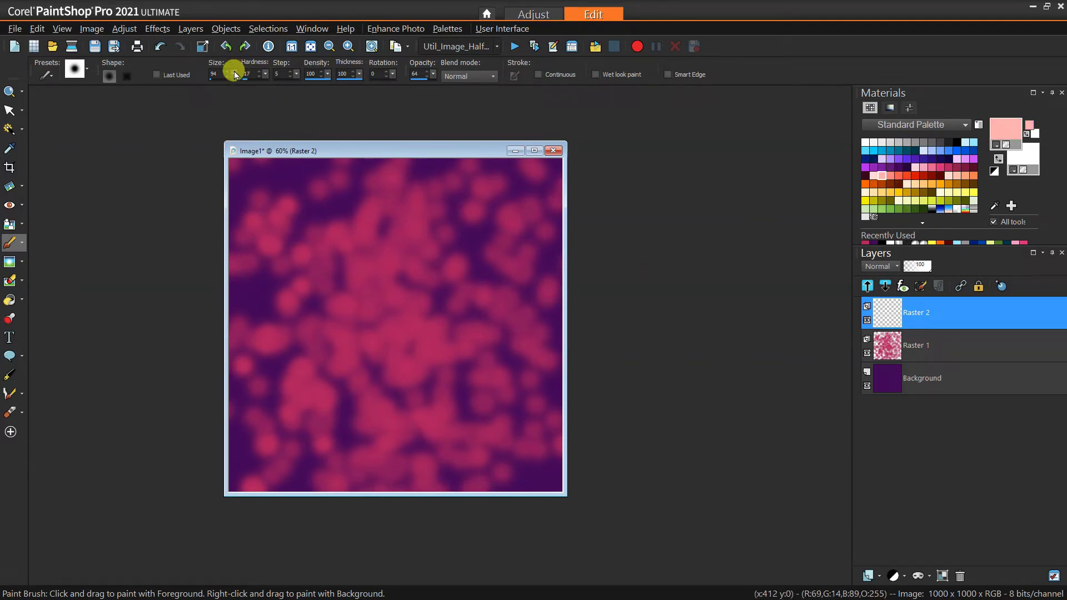
drag(235, 75, 234, 75)
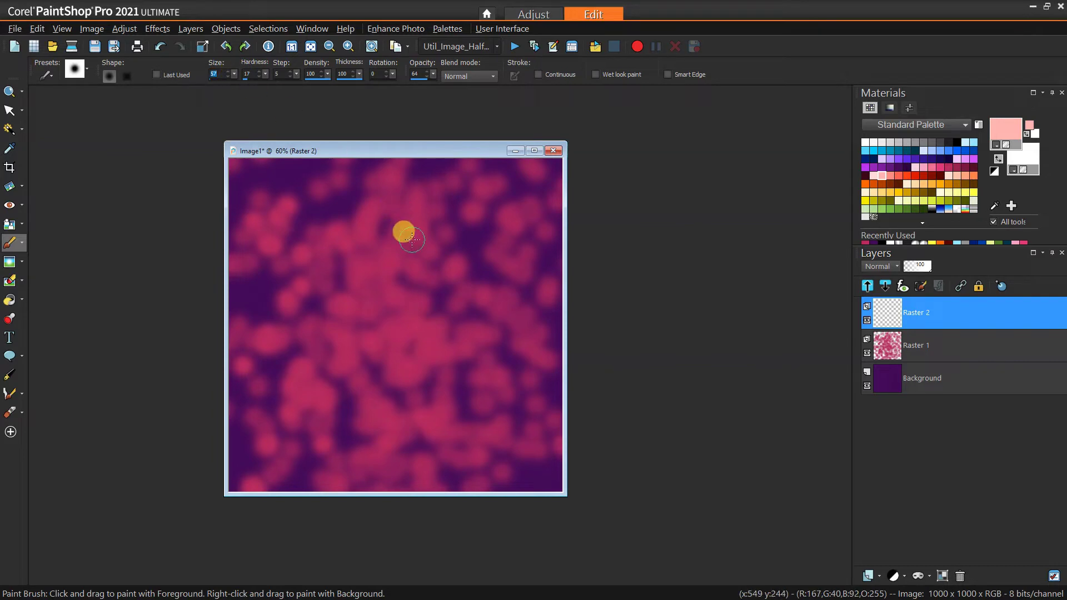
mouse_move(334, 205)
mouse_down()
mouse_move(358, 243)
mouse_move(396, 269)
mouse_move(438, 281)
mouse_move(453, 270)
mouse_move(415, 385)
mouse_move(370, 380)
mouse_move(357, 405)
mouse_move(398, 389)
mouse_move(388, 295)
mouse_up()
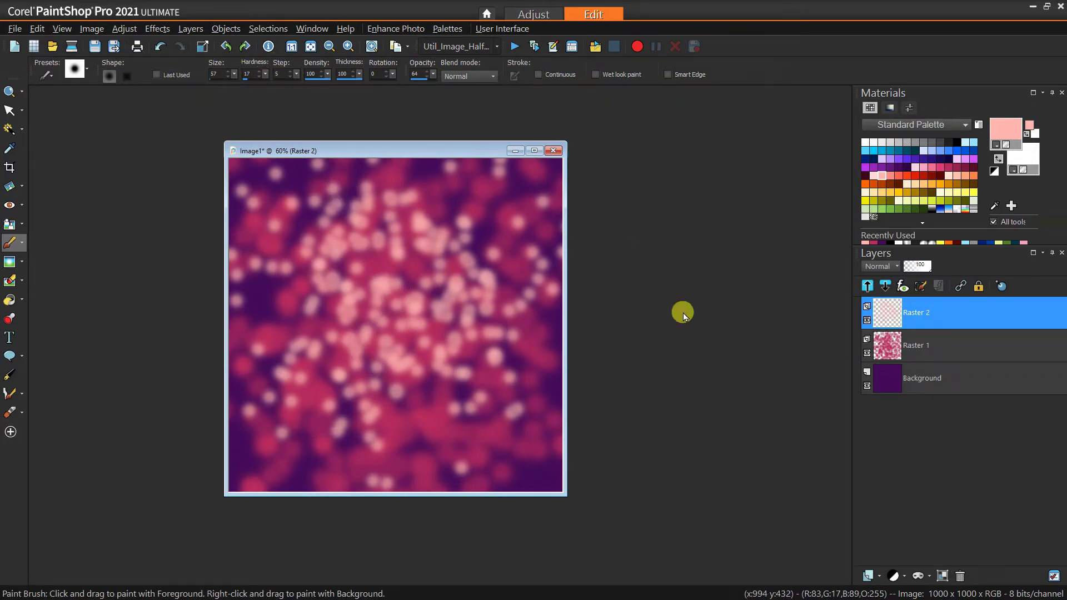
mouse_move(313, 361)
mouse_down()
mouse_move(306, 408)
mouse_move(354, 462)
mouse_move(326, 456)
mouse_move(503, 432)
mouse_up()
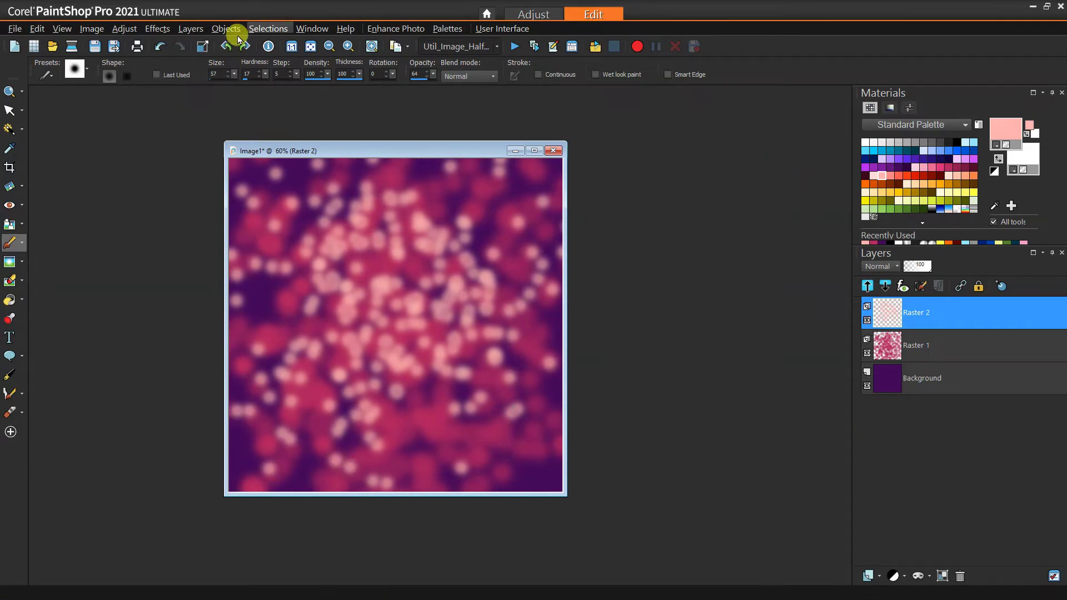
Set Brush Variance position jitter to 63, paint jittered pale pink dots centrally, then close the palette.
click(61, 31)
mouse_move(119, 248)
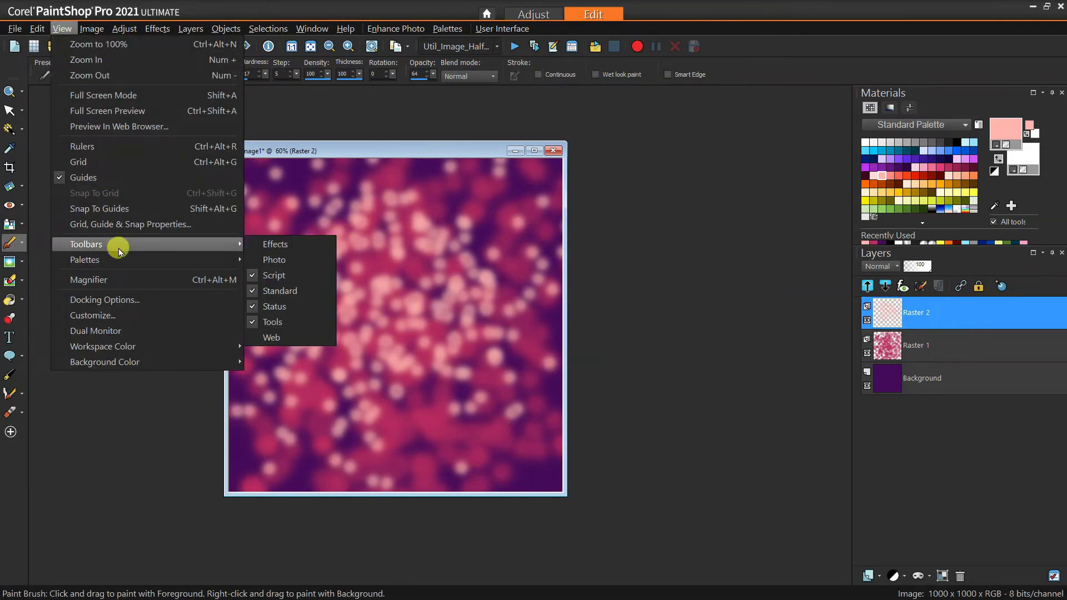
mouse_move(189, 259)
click(281, 259)
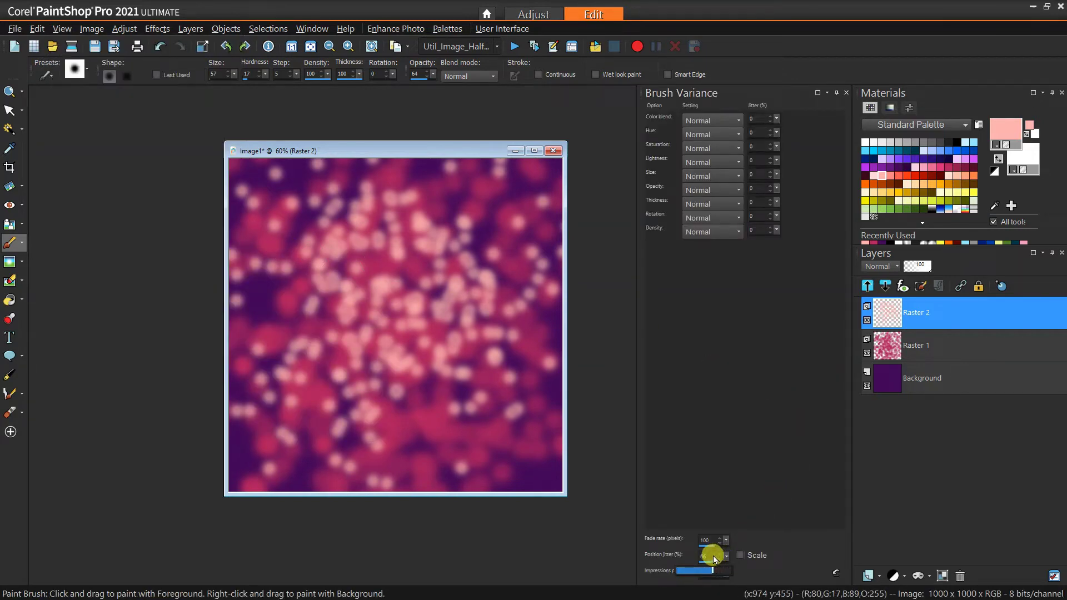
drag(715, 558, 711, 555)
mouse_move(398, 274)
mouse_down()
mouse_move(370, 314)
mouse_move(445, 345)
mouse_move(406, 384)
mouse_move(409, 367)
mouse_move(390, 403)
mouse_move(390, 297)
mouse_move(359, 300)
mouse_move(424, 316)
mouse_move(430, 332)
mouse_move(389, 388)
mouse_move(345, 352)
mouse_move(327, 366)
mouse_move(396, 394)
mouse_move(436, 292)
mouse_move(429, 408)
mouse_up()
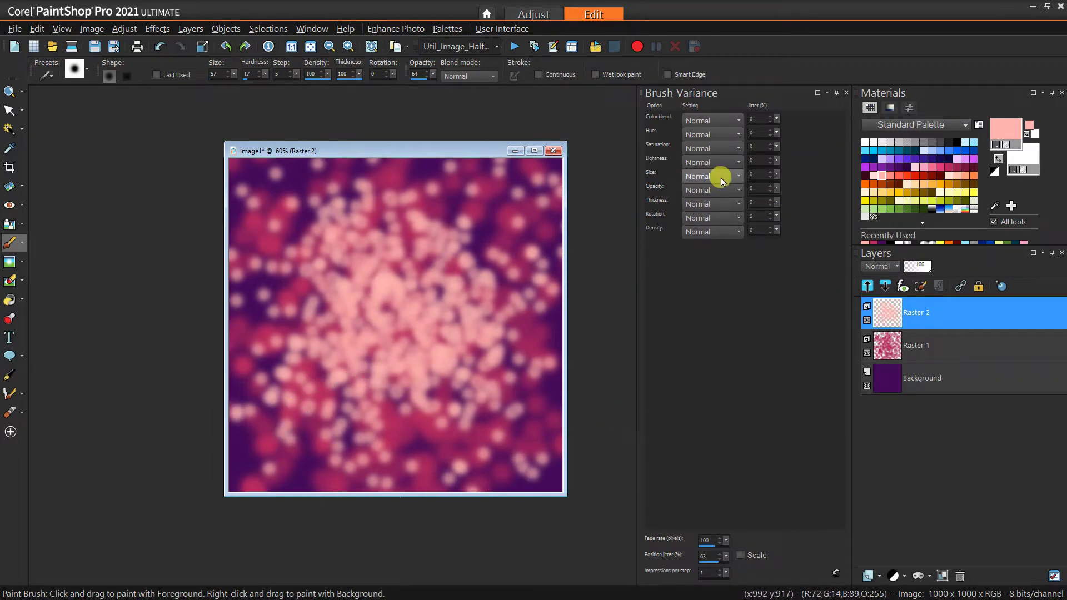
click(846, 92)
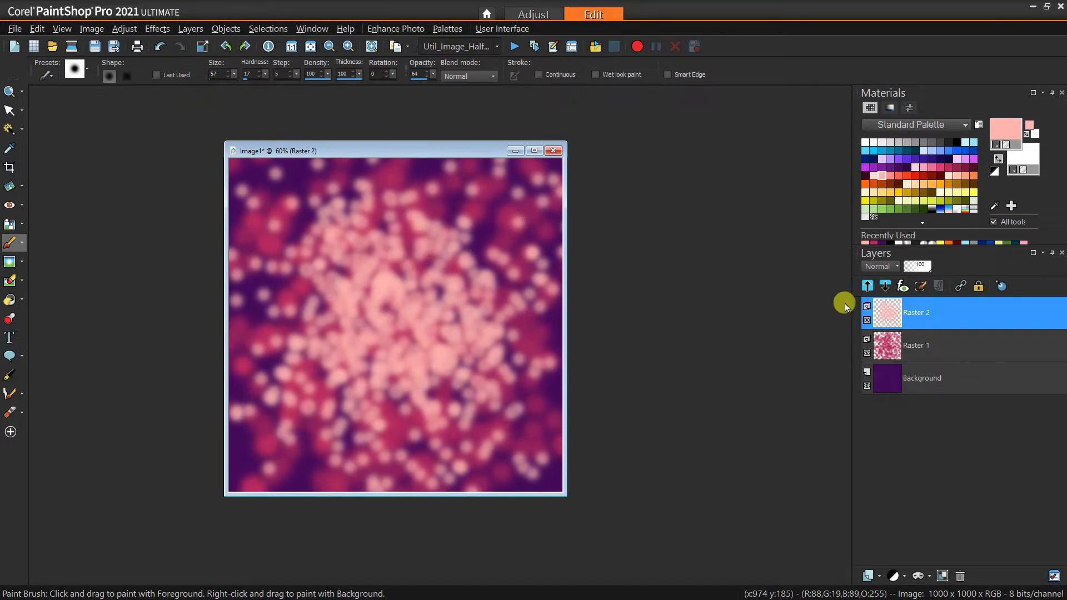
Copy Merged the whole image and paste it with Ctrl+L as new layer Raster 3.
mouse_move(886, 309)
mouse_down()
mouse_move(919, 320)
mouse_move(878, 318)
mouse_up()
click(22, 93)
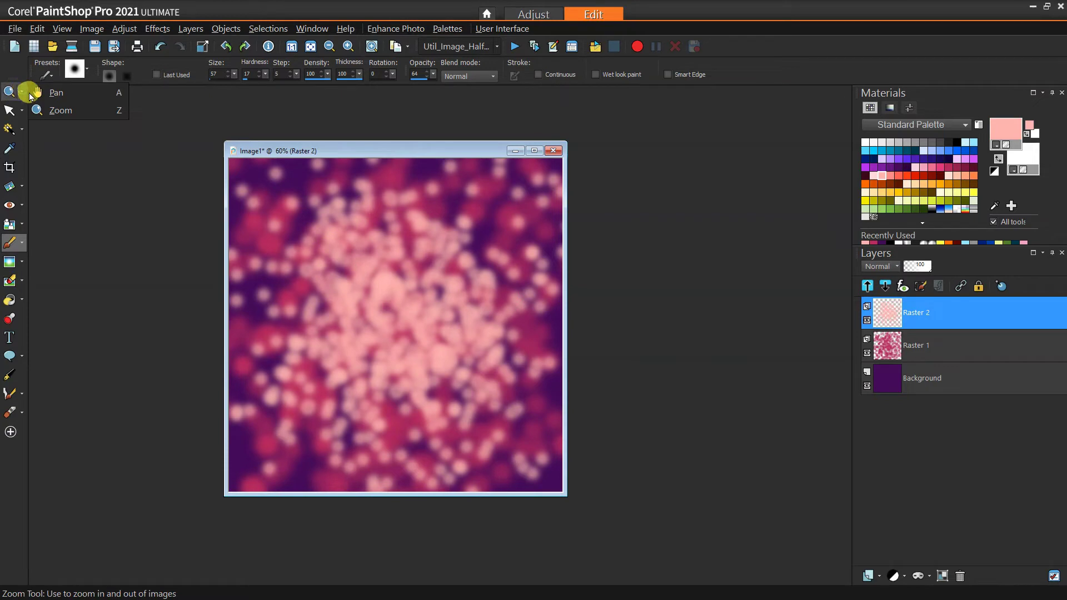
click(42, 93)
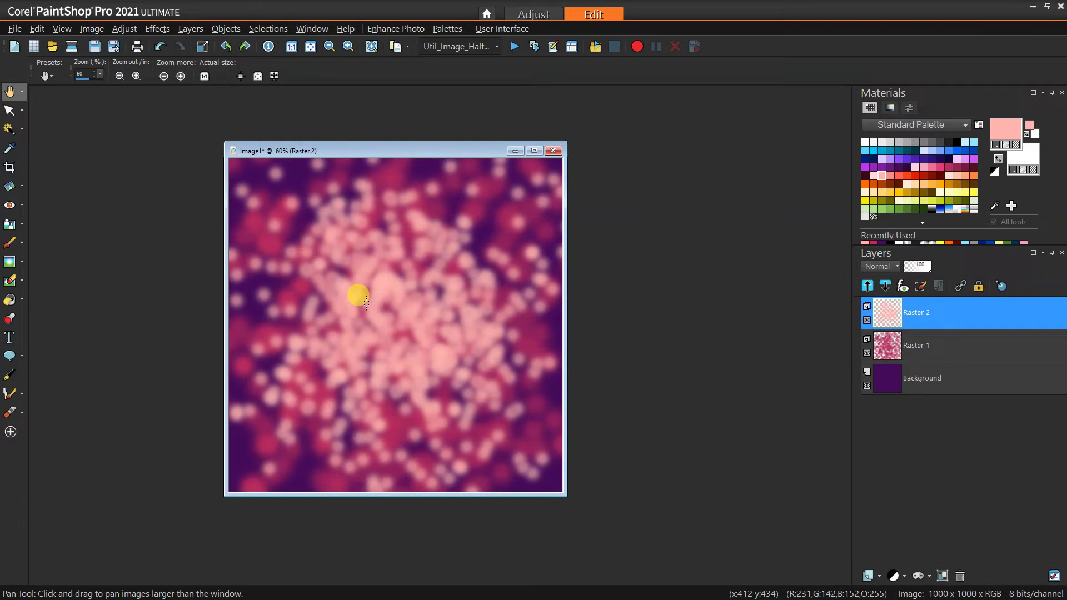
right_click(371, 309)
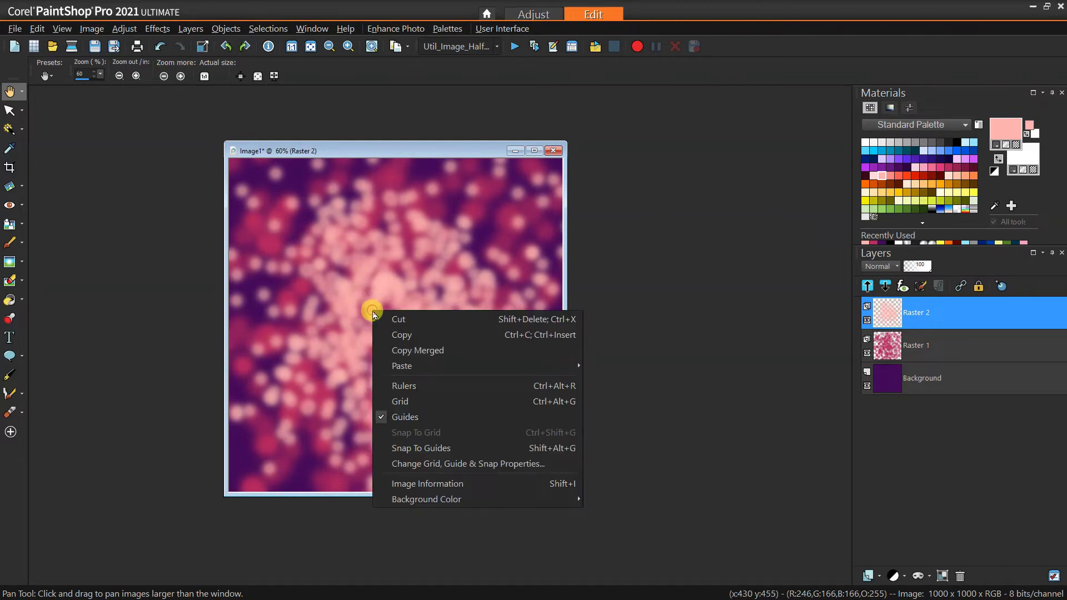
click(409, 350)
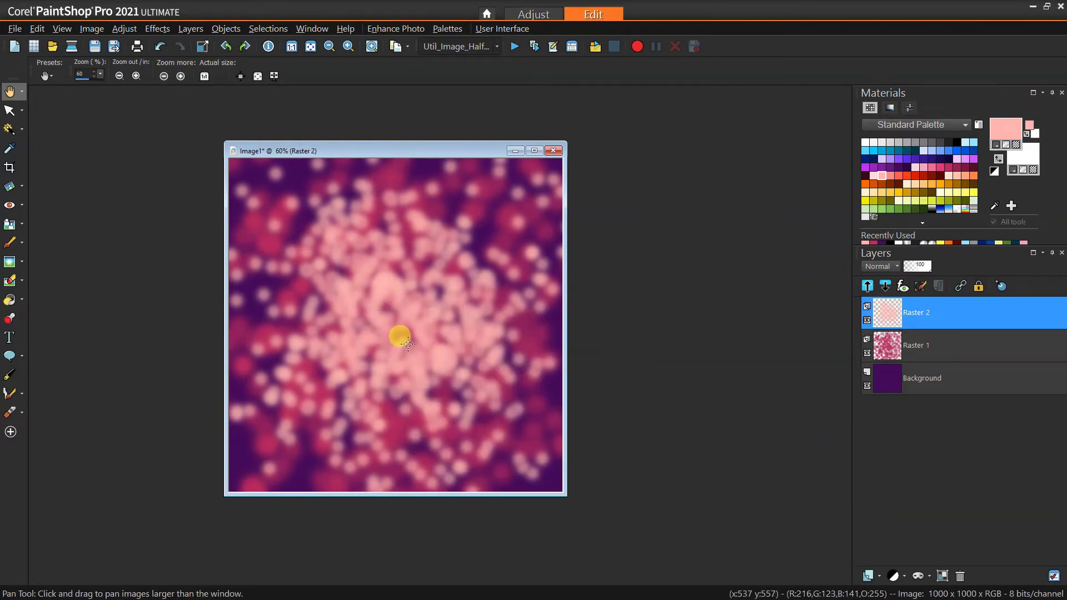
key(ctrl+l)
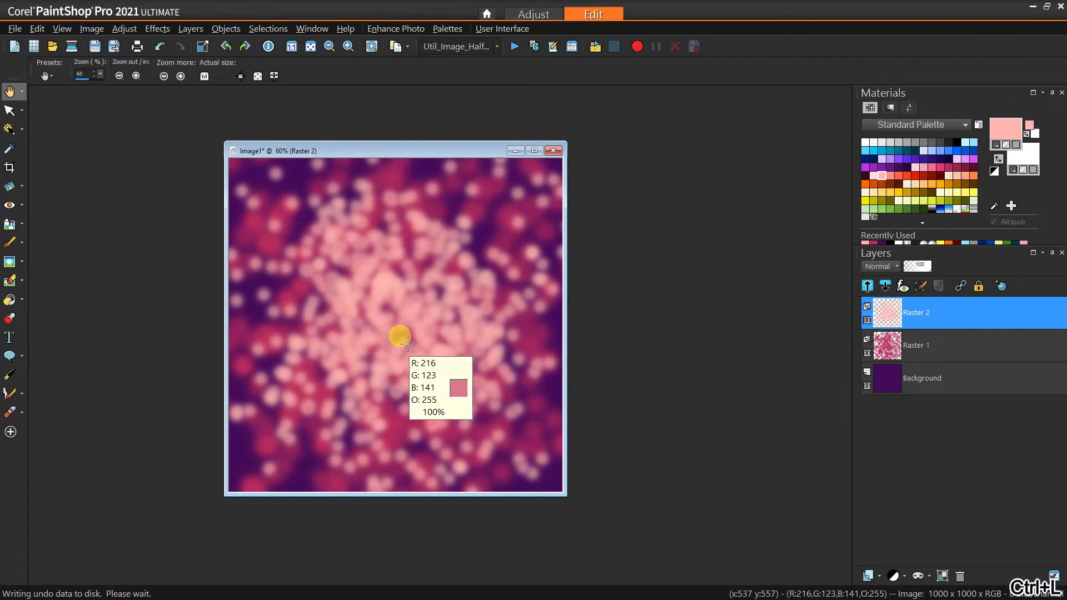
mouse_move(883, 321)
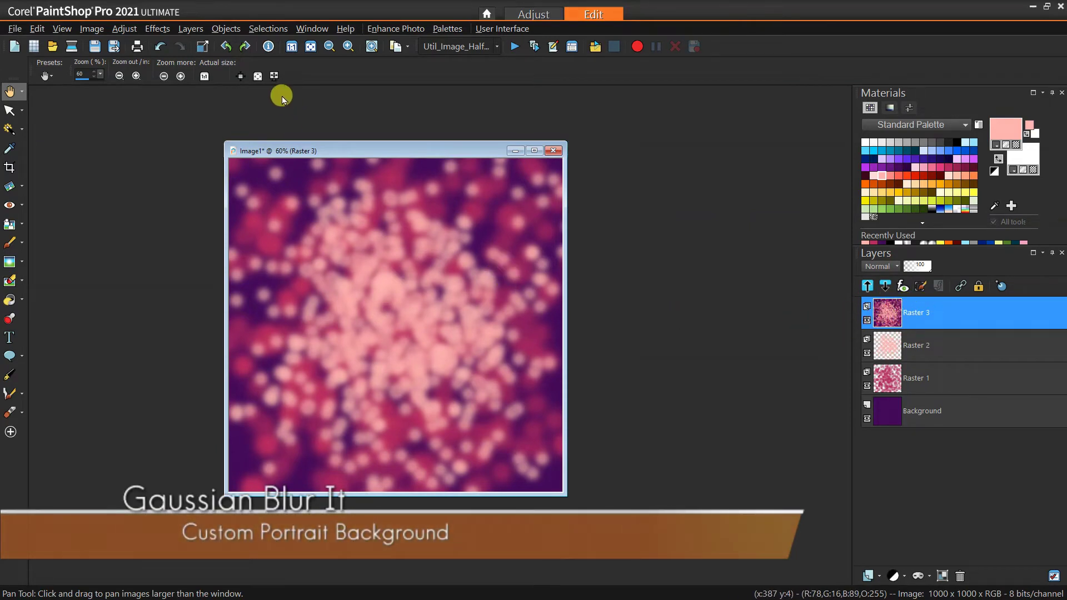
Apply a Gaussian Blur with radius 27 to the Raster 3 layer.
click(124, 28)
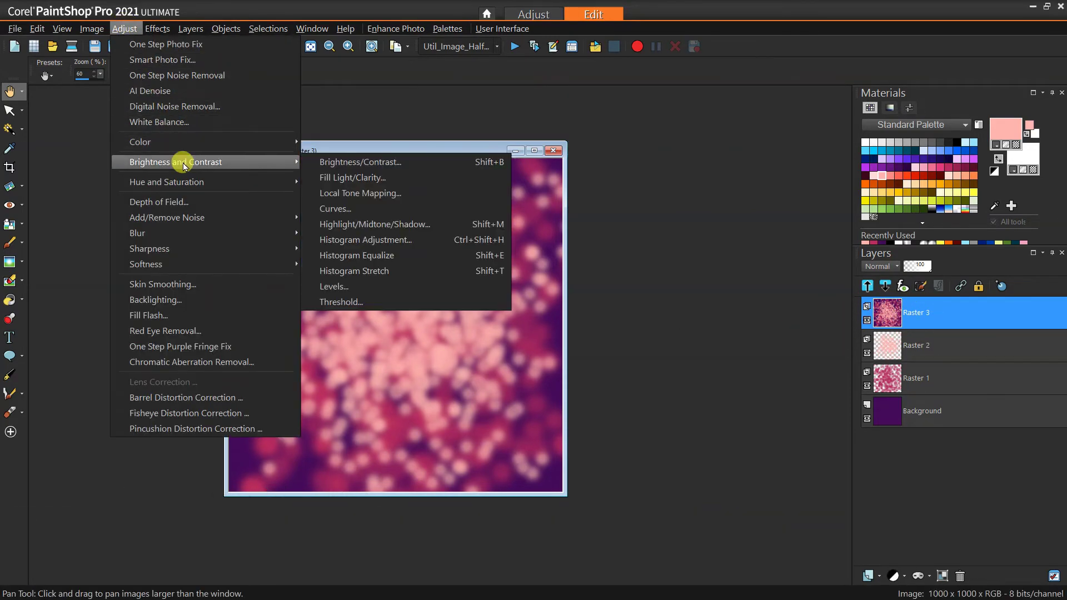
mouse_move(186, 231)
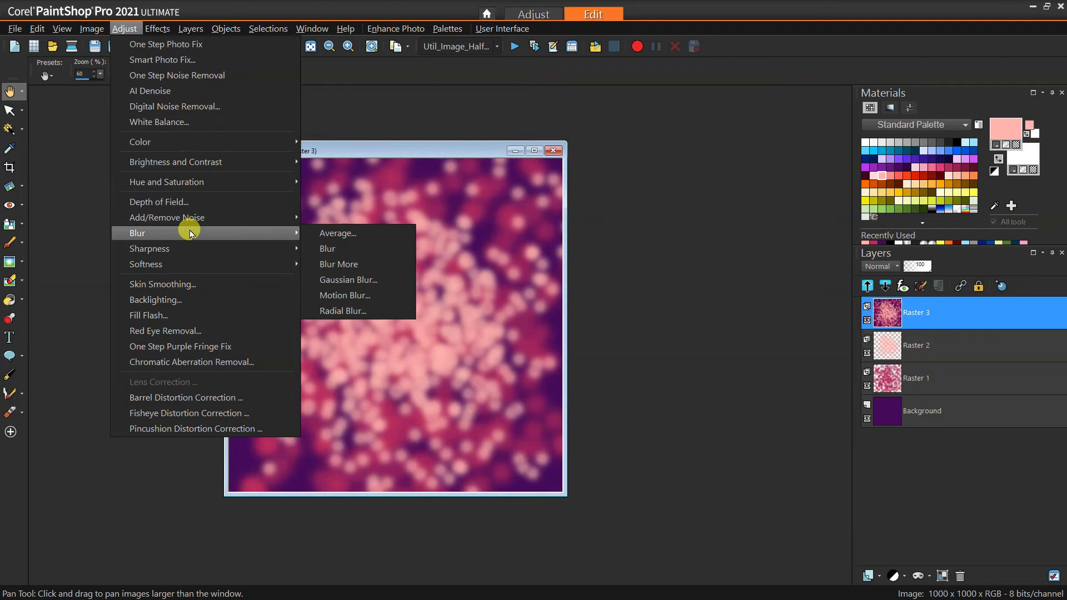
click(335, 279)
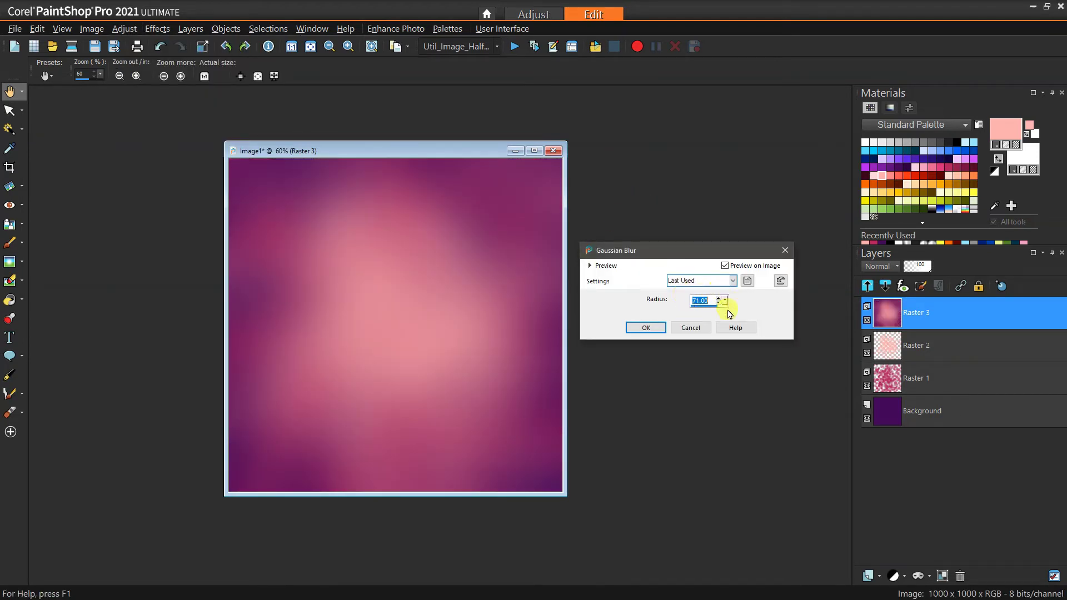
mouse_move(725, 302)
mouse_down()
mouse_move(707, 304)
mouse_move(719, 307)
mouse_up()
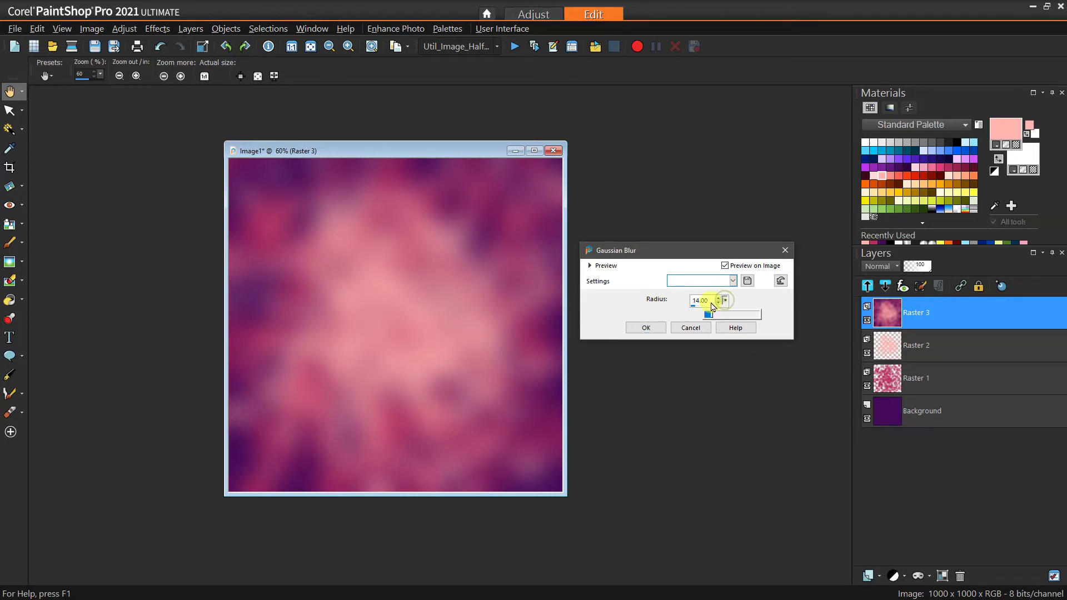
drag(714, 308, 714, 309)
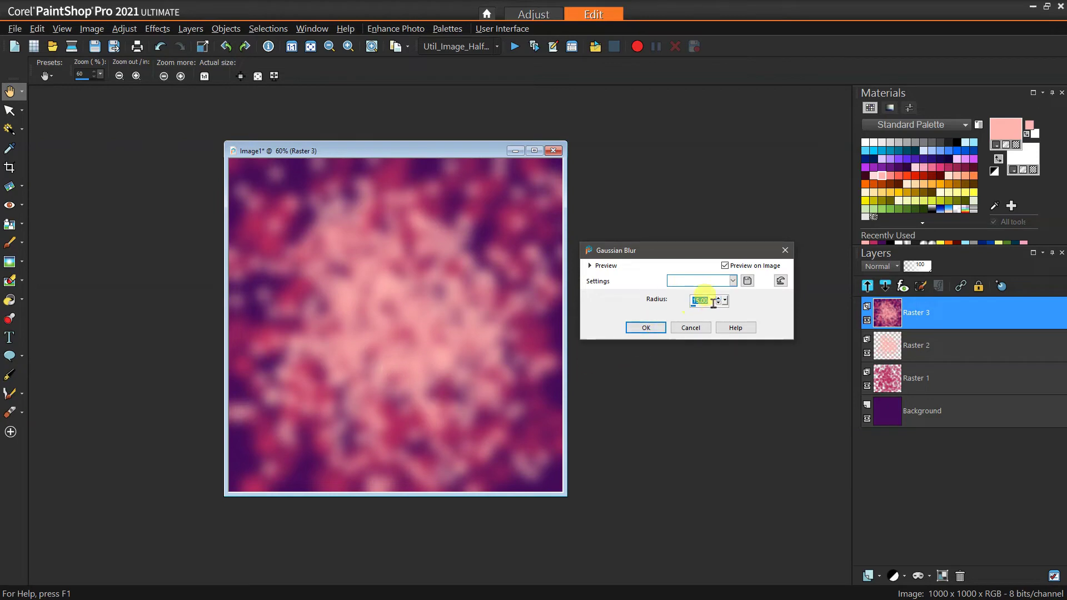
drag(725, 301, 731, 328)
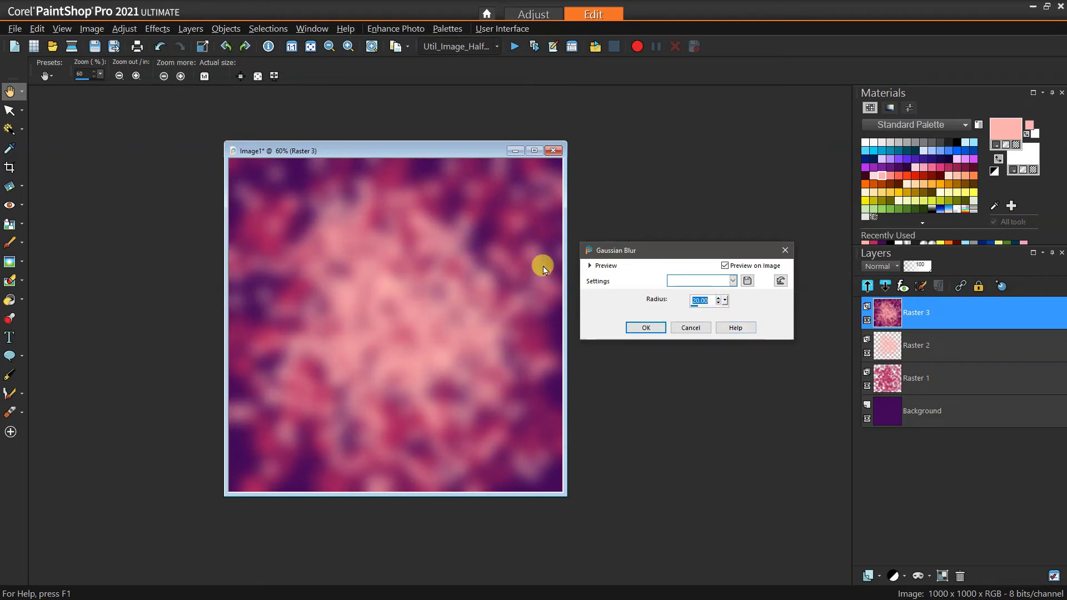
drag(726, 305, 711, 320)
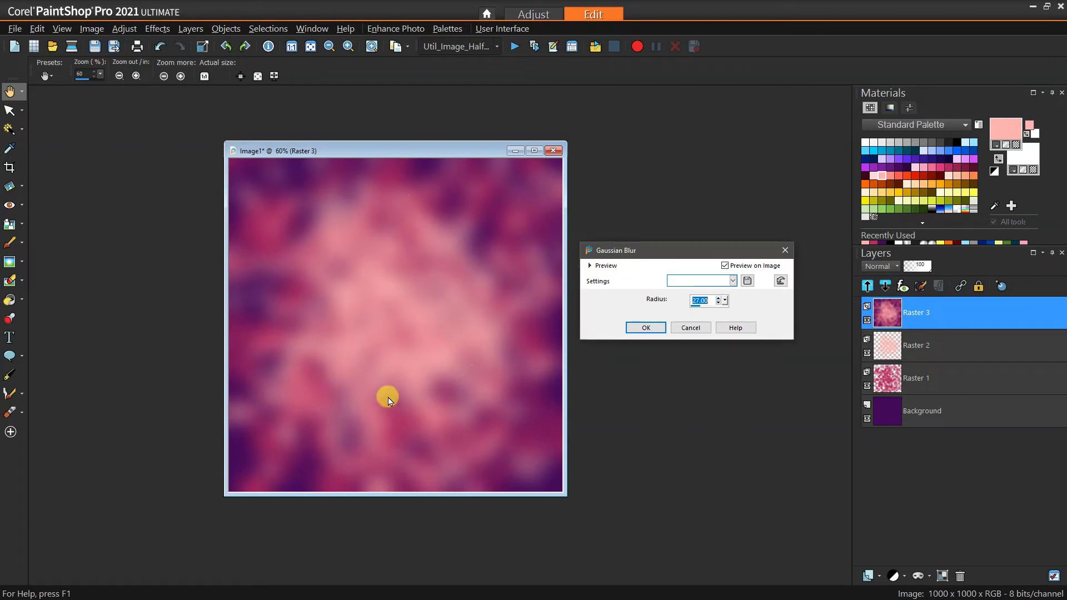
click(632, 332)
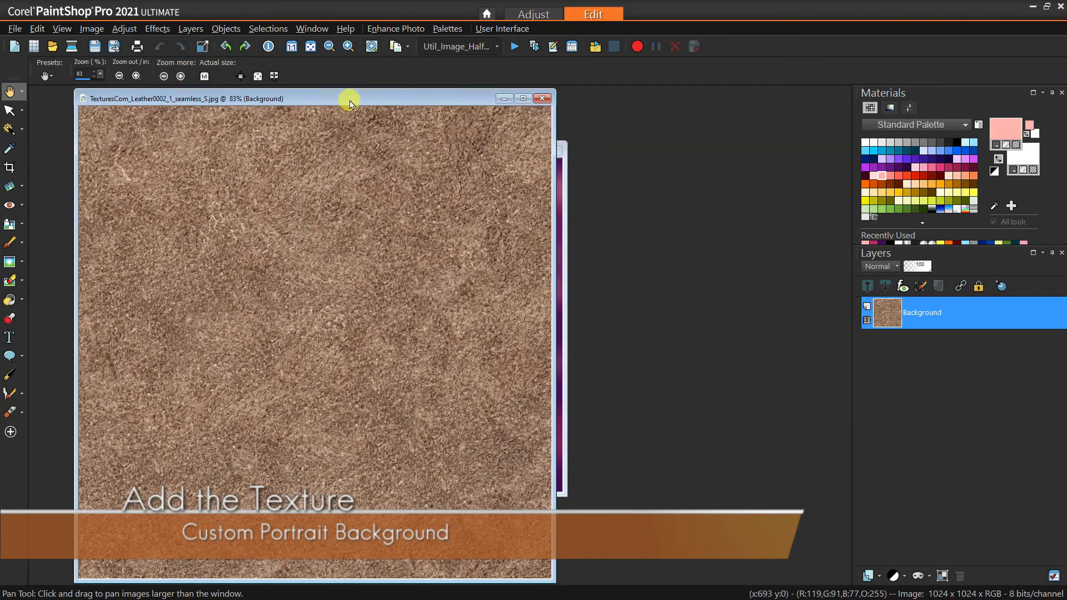
Resize and reposition the TexturesCom_Leather0002_1_seamless_S.jpg window, view it at 100%, and copy it.
drag(348, 100, 491, 105)
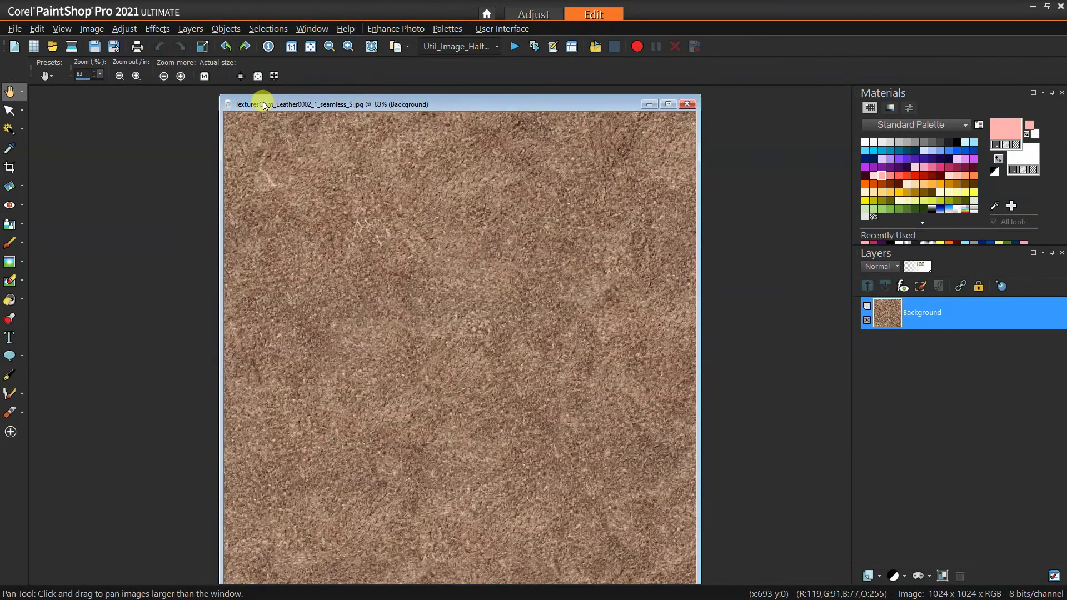
drag(219, 102, 341, 162)
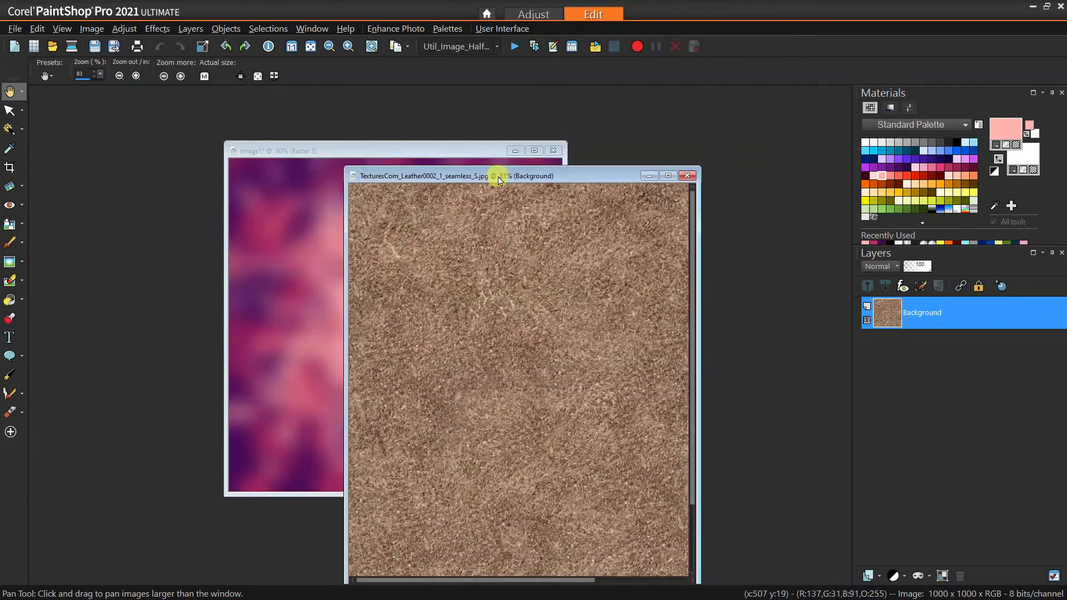
drag(553, 170, 537, 118)
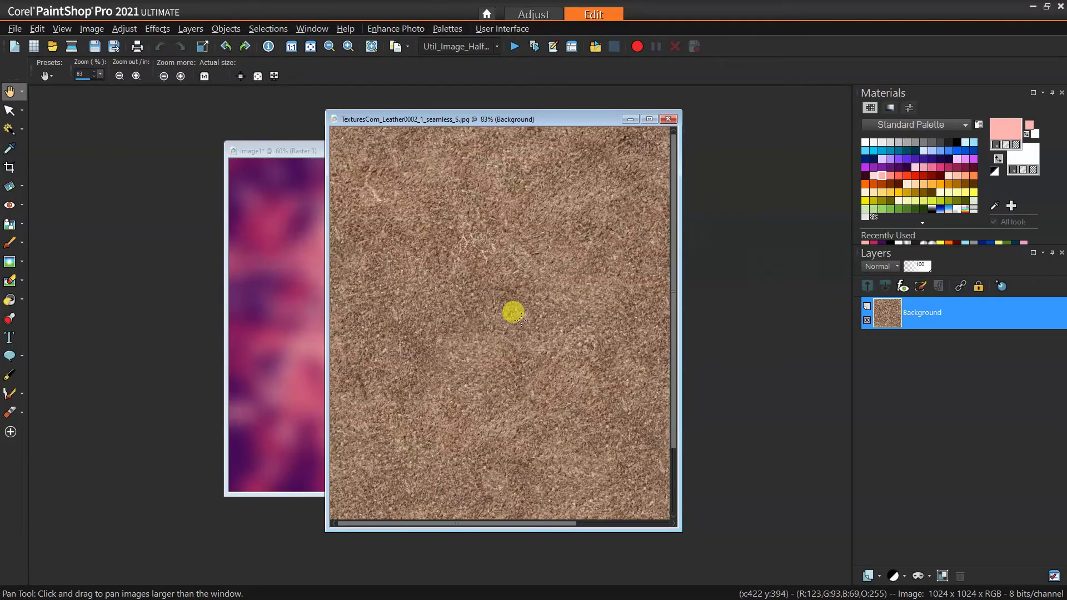
key(ctrl+alt+n)
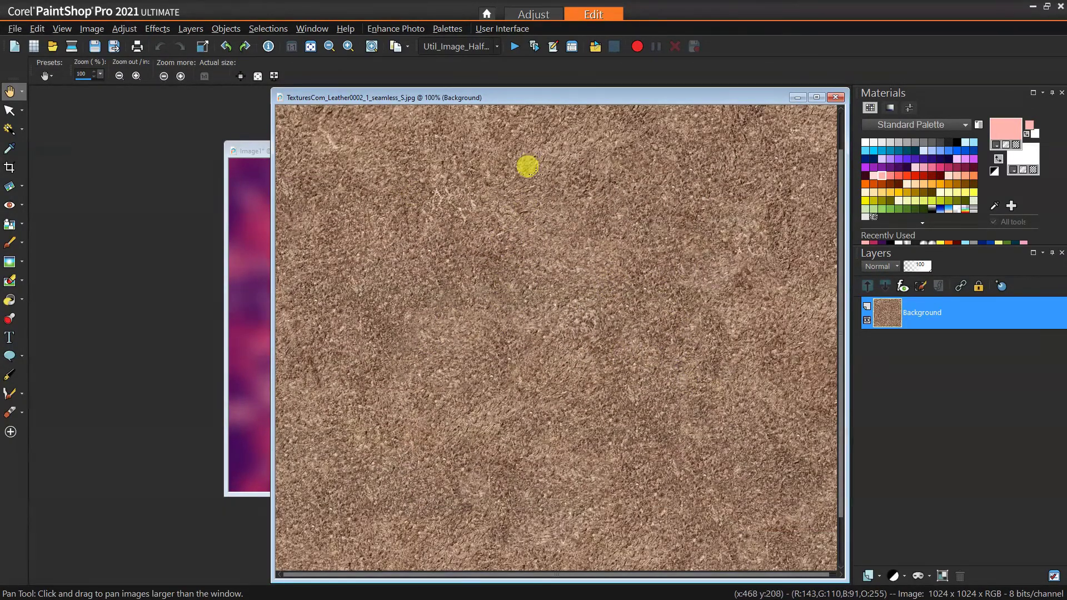
scroll(526, 165, down, 1)
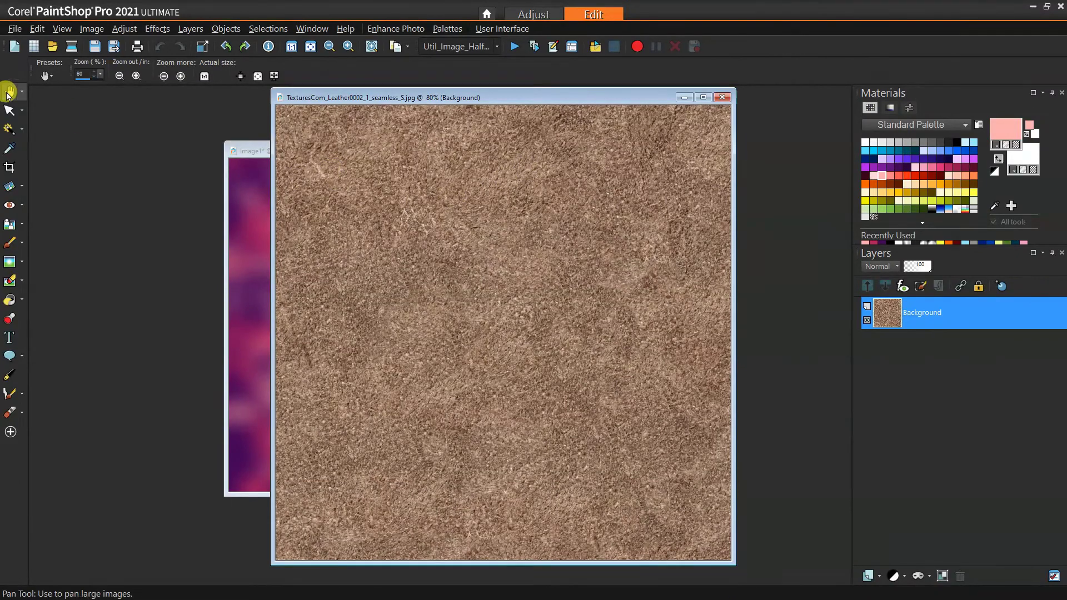
right_click(412, 206)
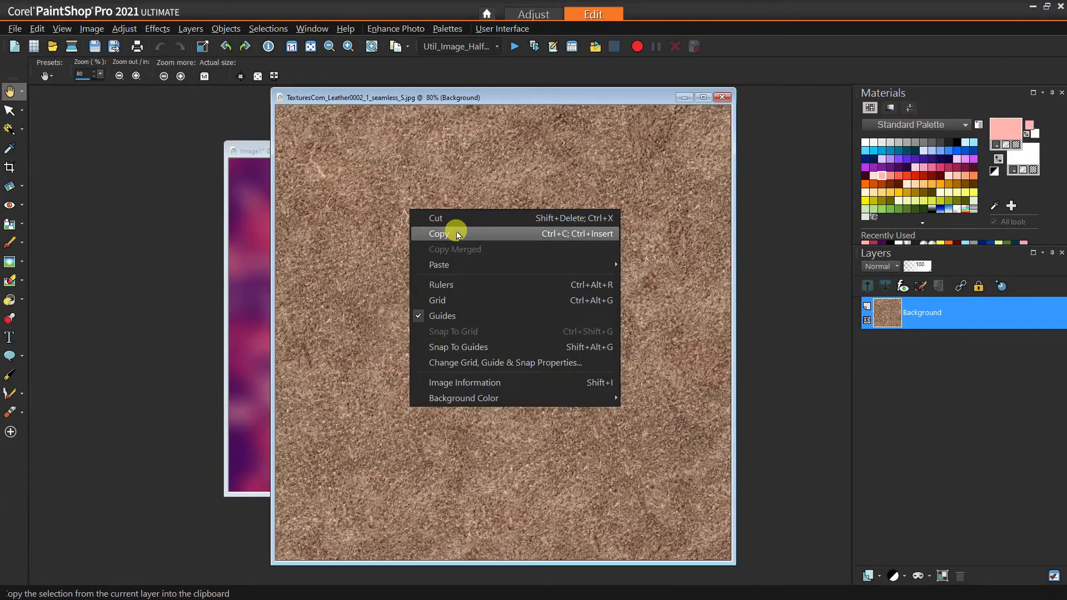
click(458, 233)
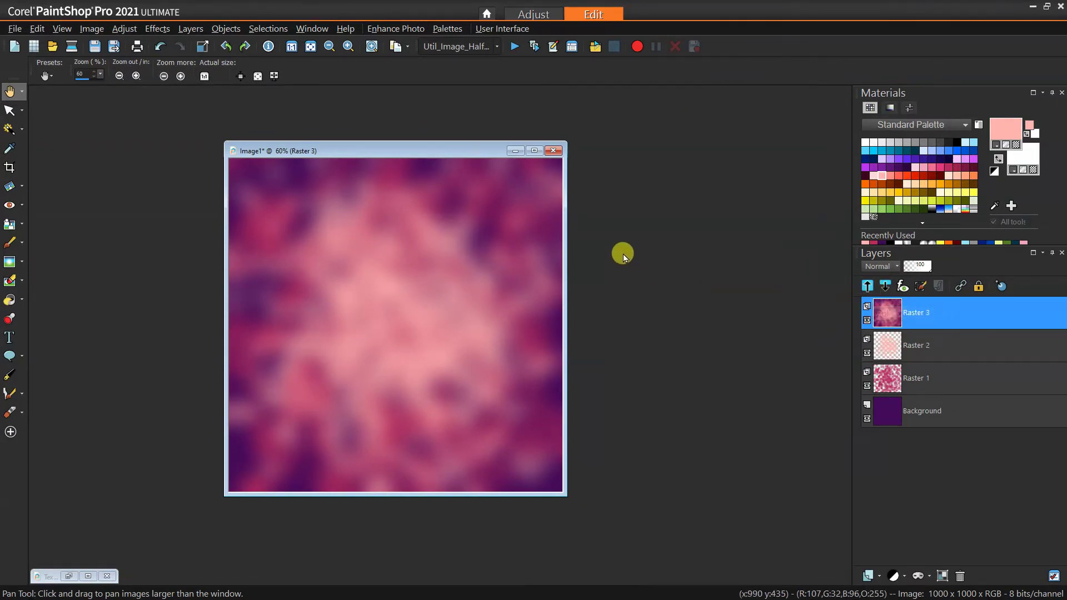
Paste the leather texture as a new layer blended Soft Light at 79 opacity.
key(ctrl+l)
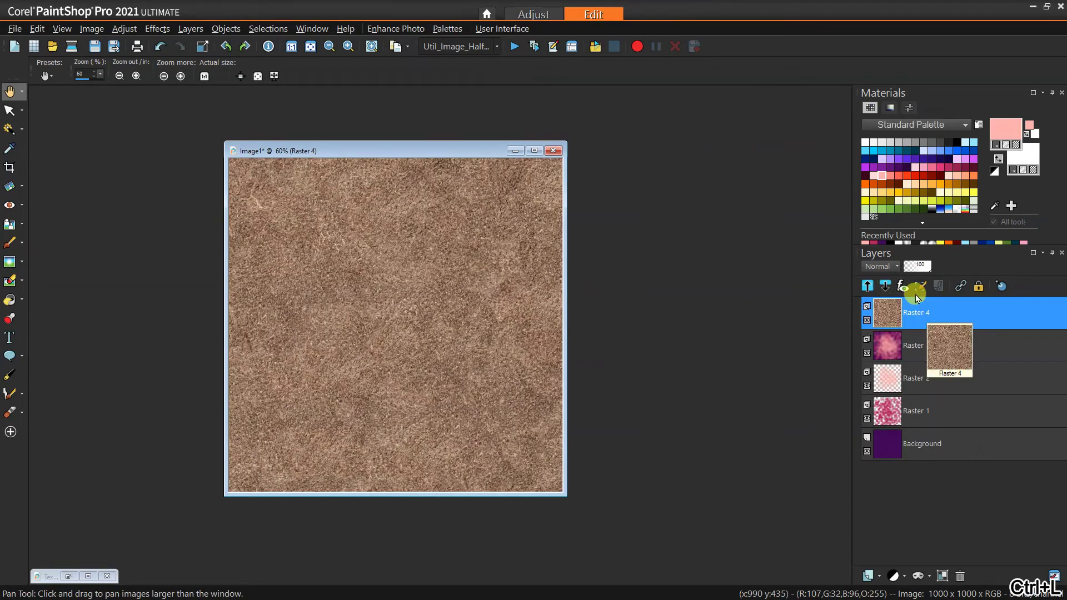
click(897, 267)
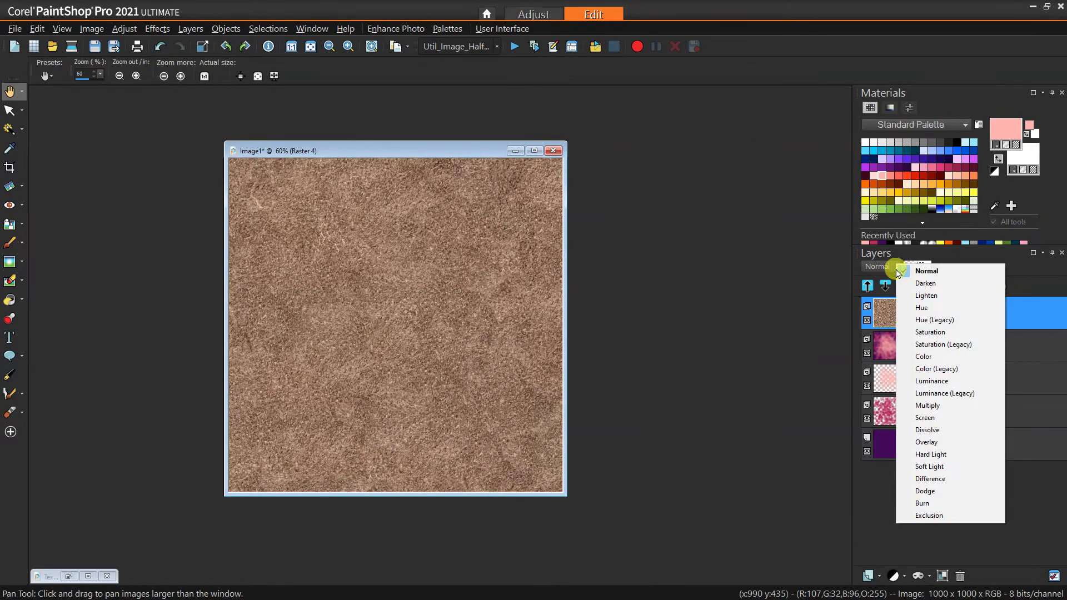
click(952, 469)
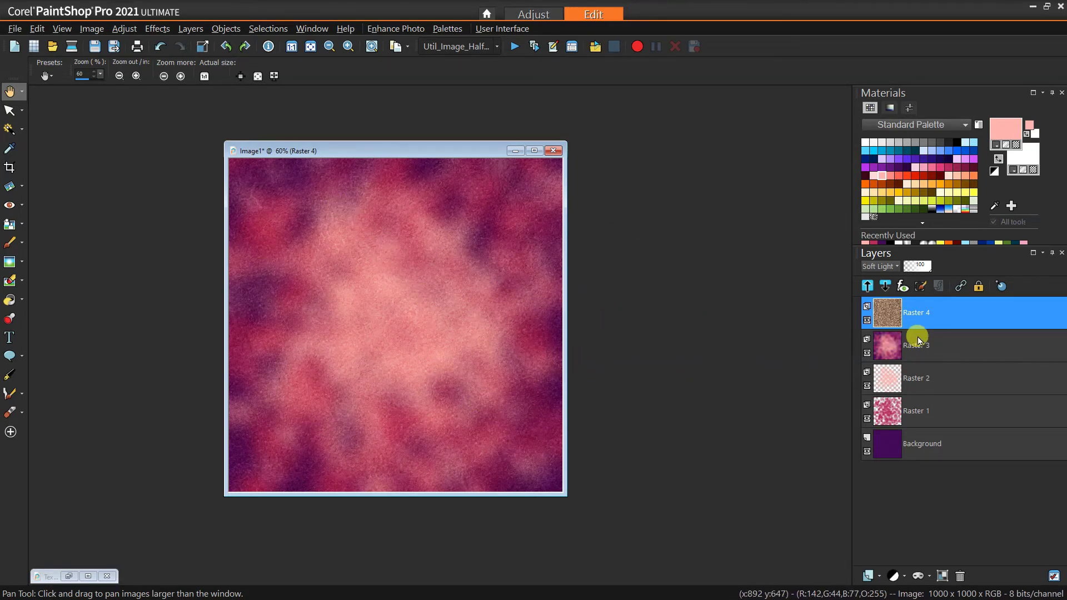
click(918, 272)
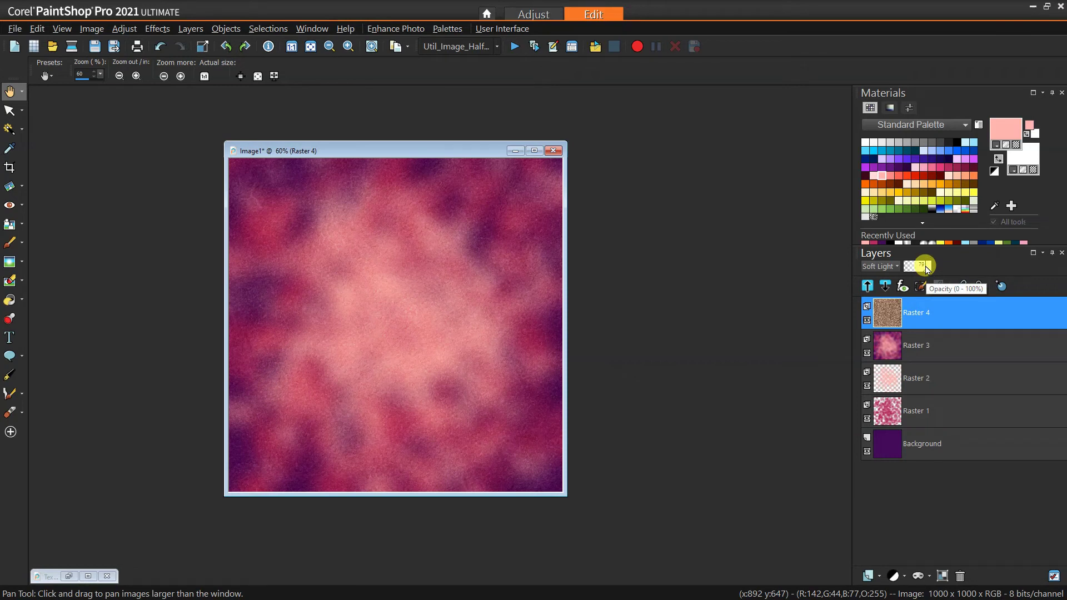
click(926, 354)
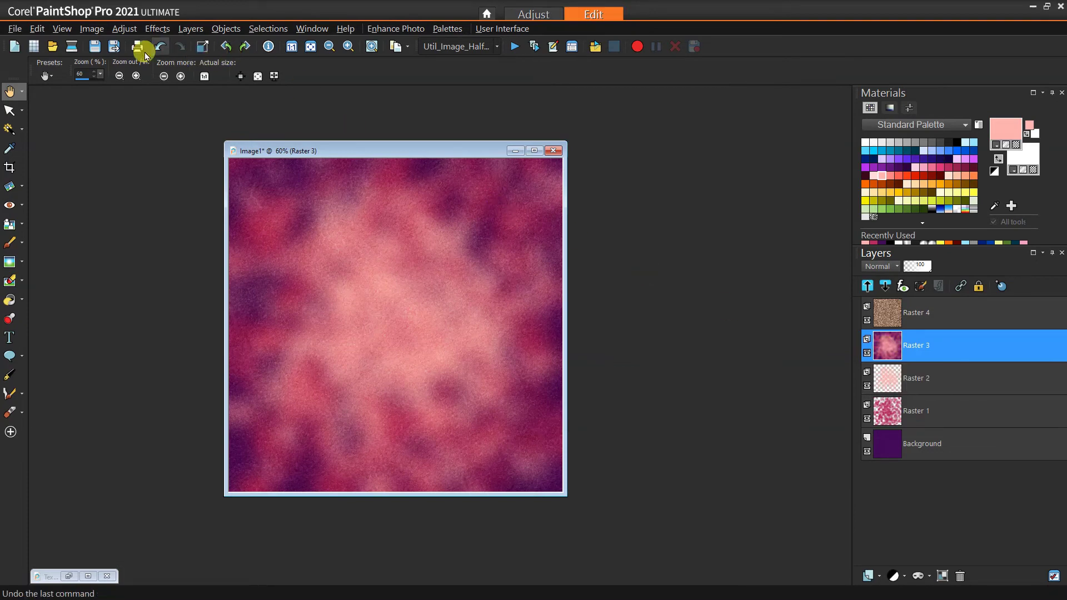
Apply a Gaussian blur with radius 20 to the Raster 3 backdrop.
click(122, 28)
mouse_move(180, 170)
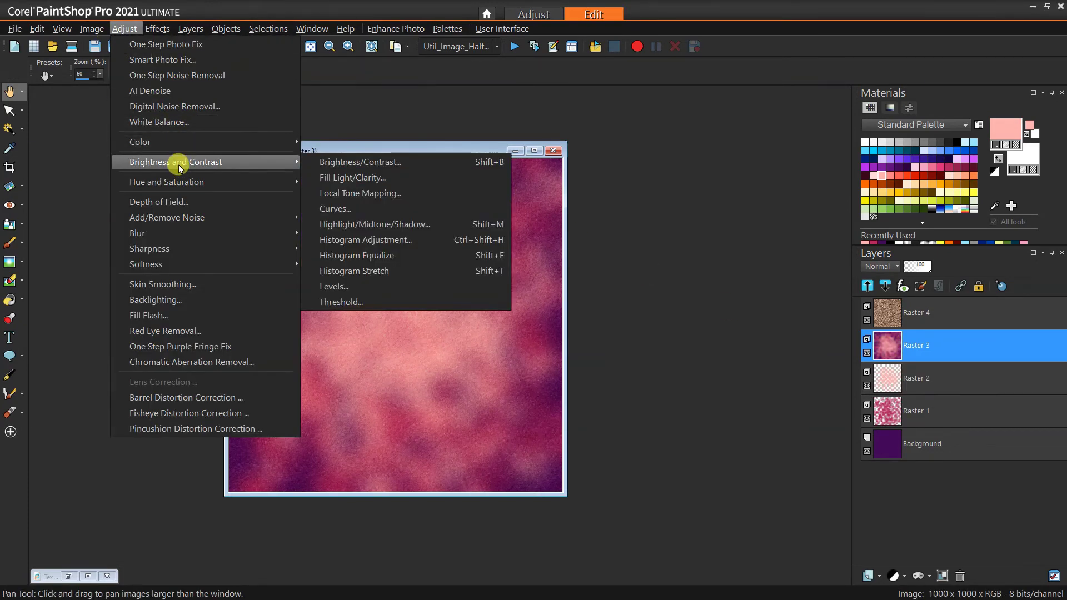
mouse_move(174, 232)
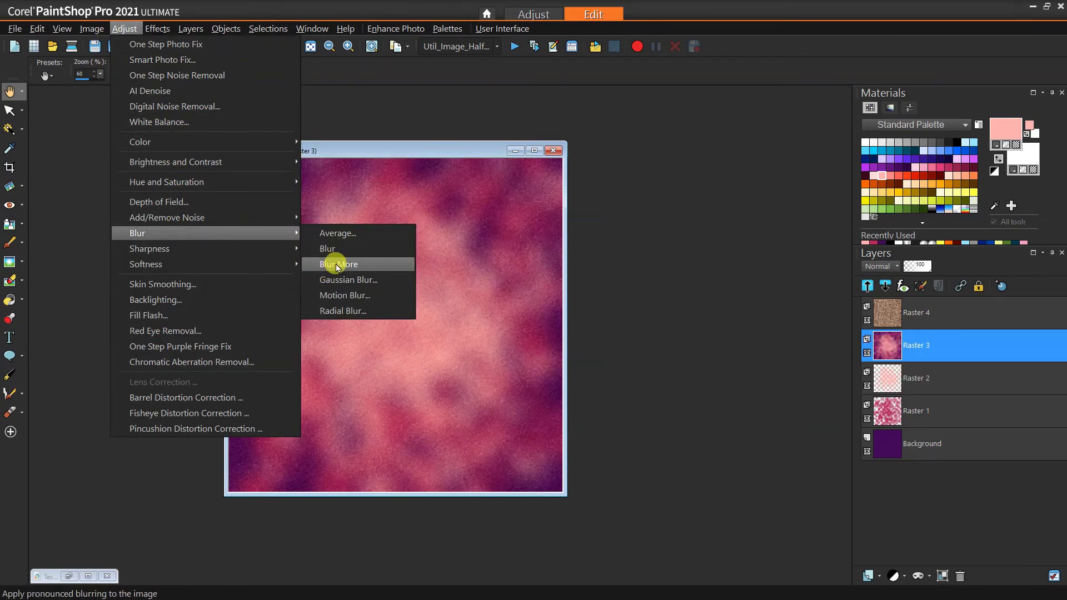
click(344, 280)
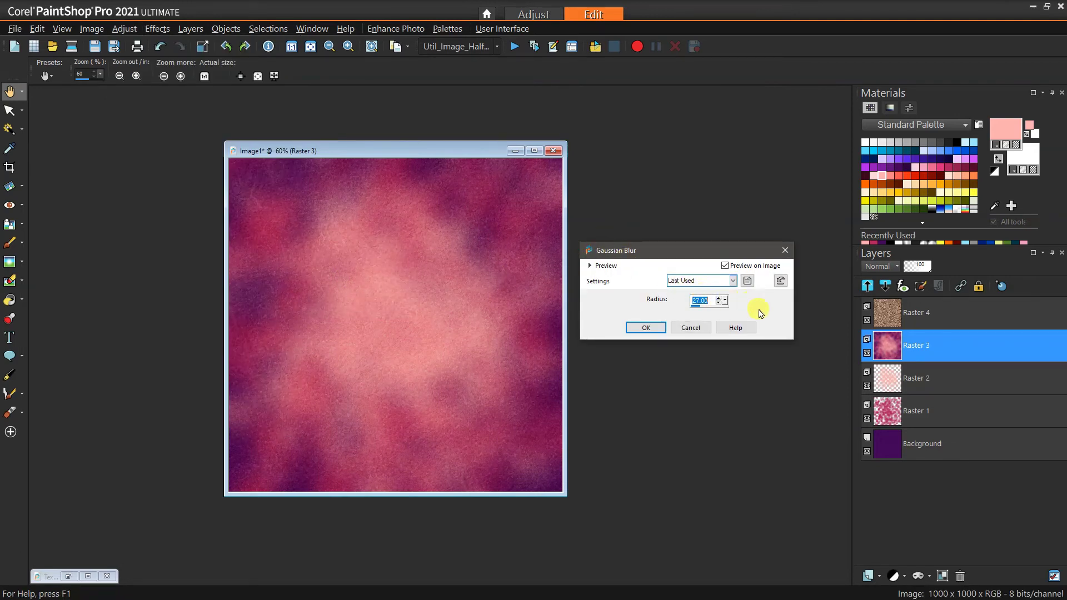
drag(726, 304, 731, 303)
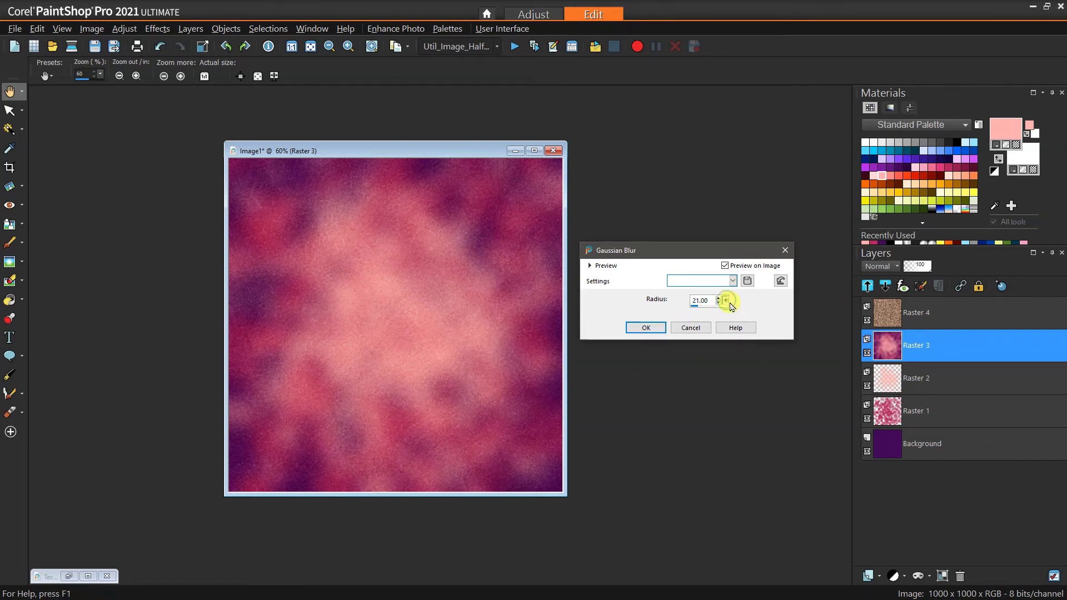
click(656, 331)
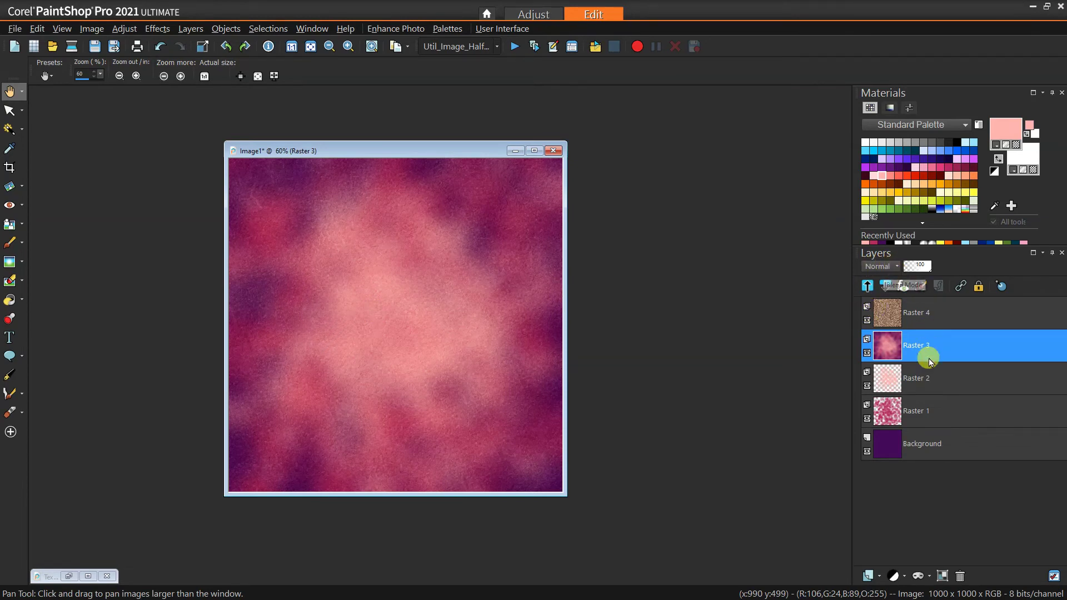
Add a new empty Raster 5 layer above the Raster 4 texture layer.
click(905, 311)
click(877, 576)
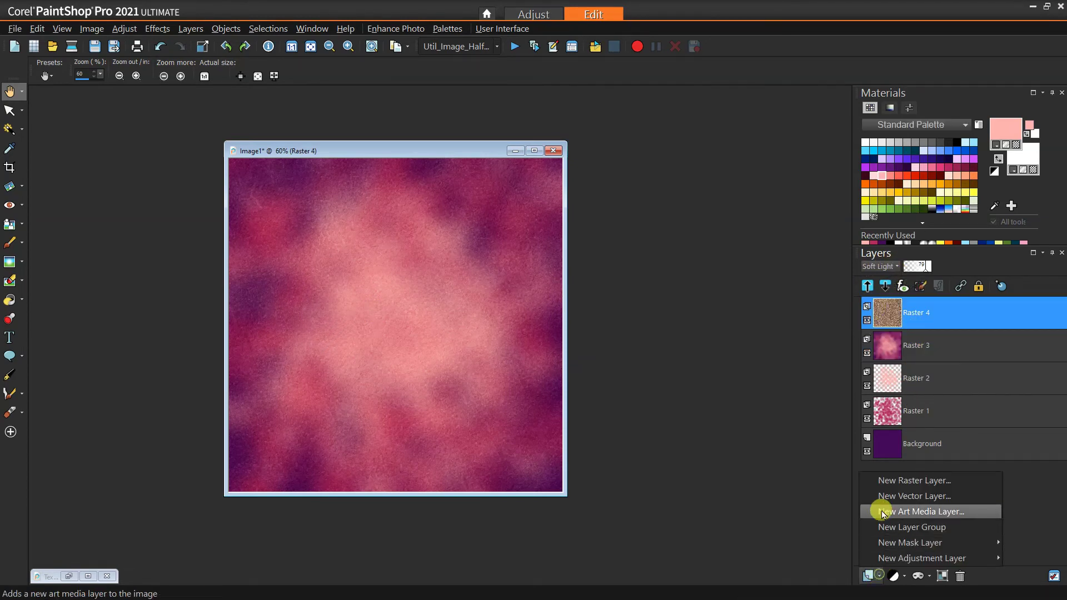
click(886, 485)
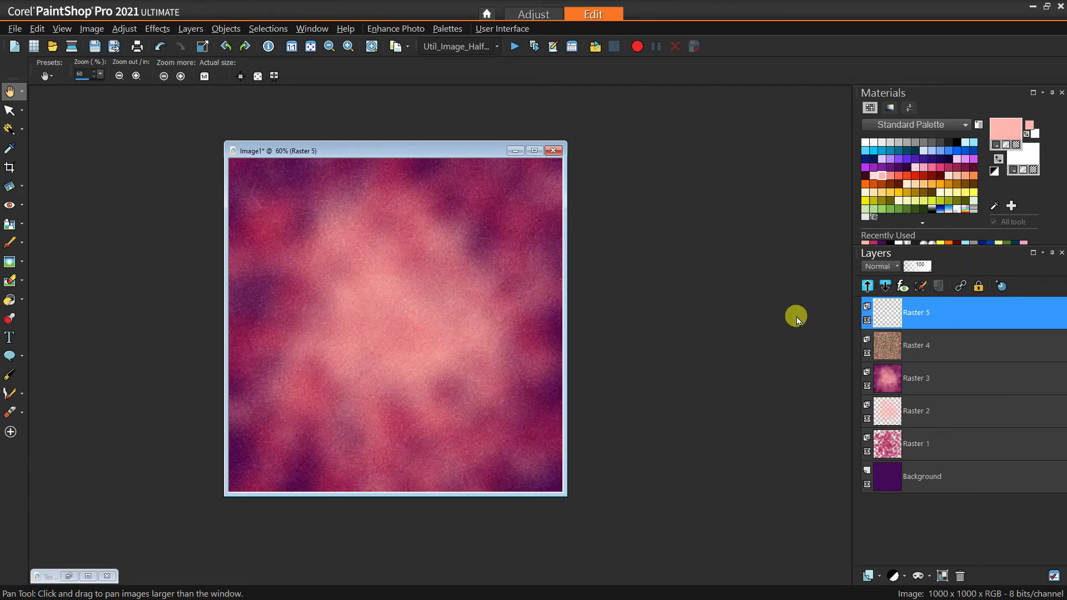
Fill Raster 5 with a radial Vignette gradient over a transparent foreground.
right_click(1010, 117)
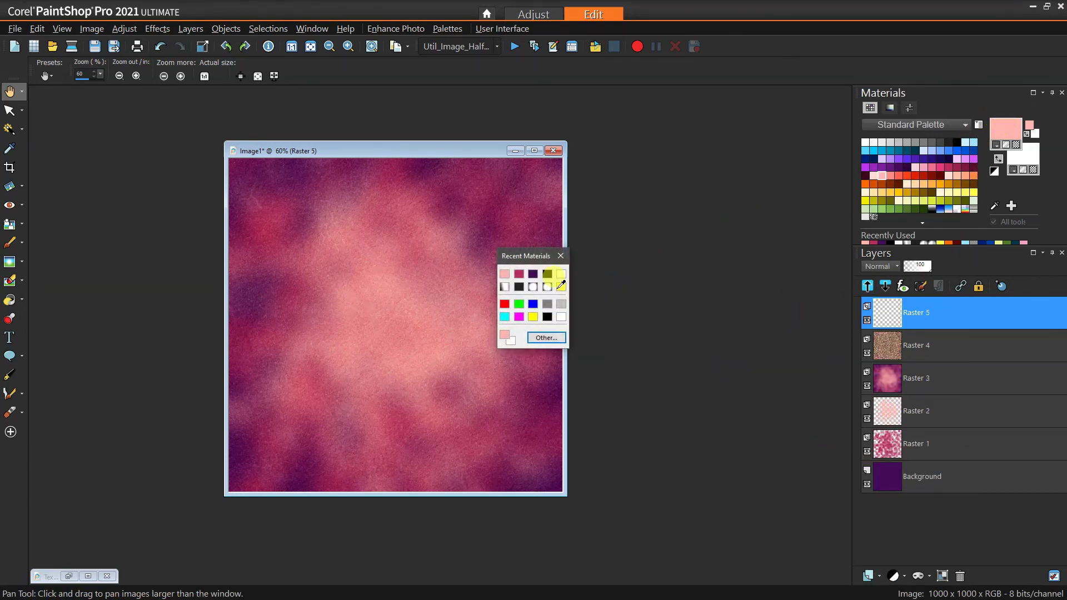
click(533, 286)
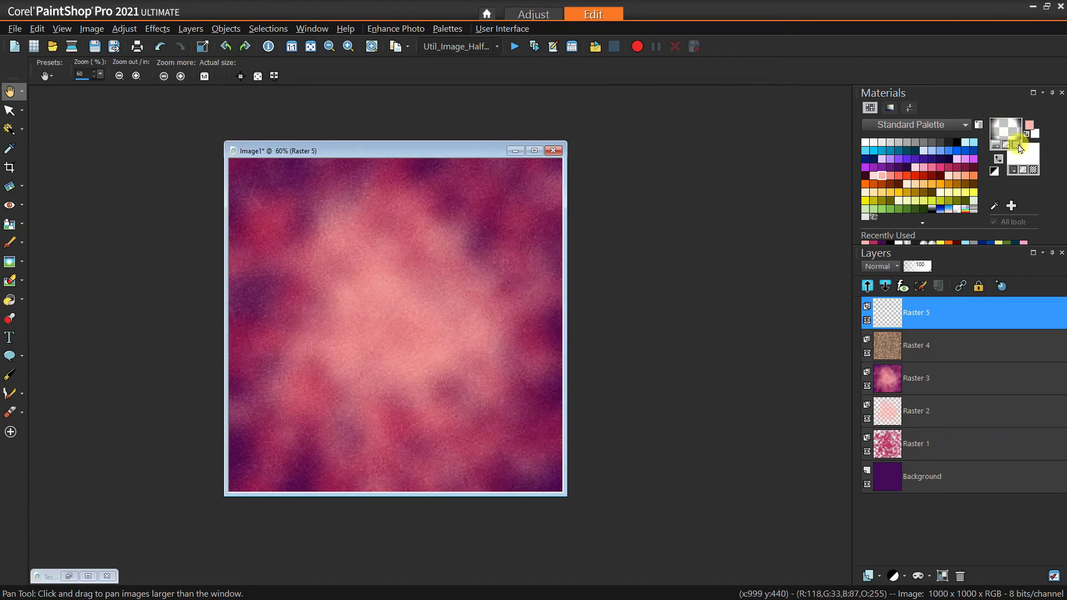
click(1010, 123)
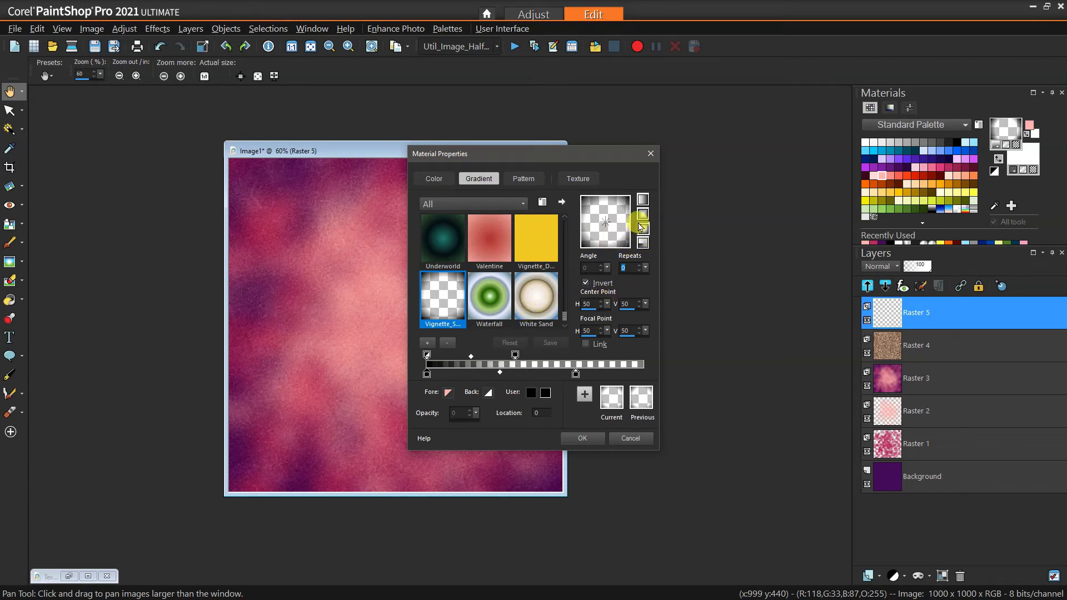
click(643, 228)
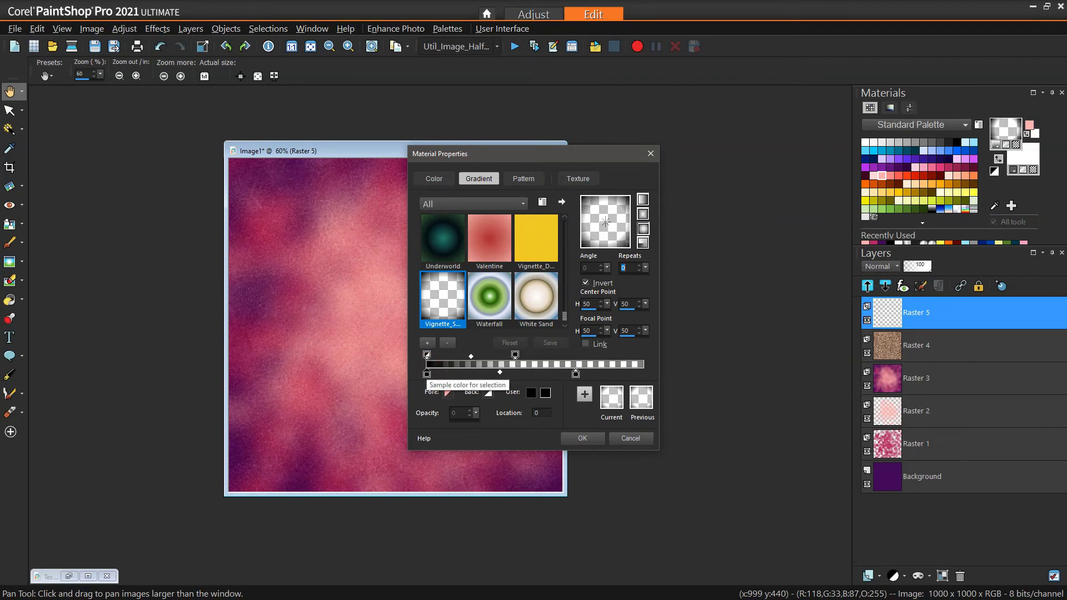
click(589, 438)
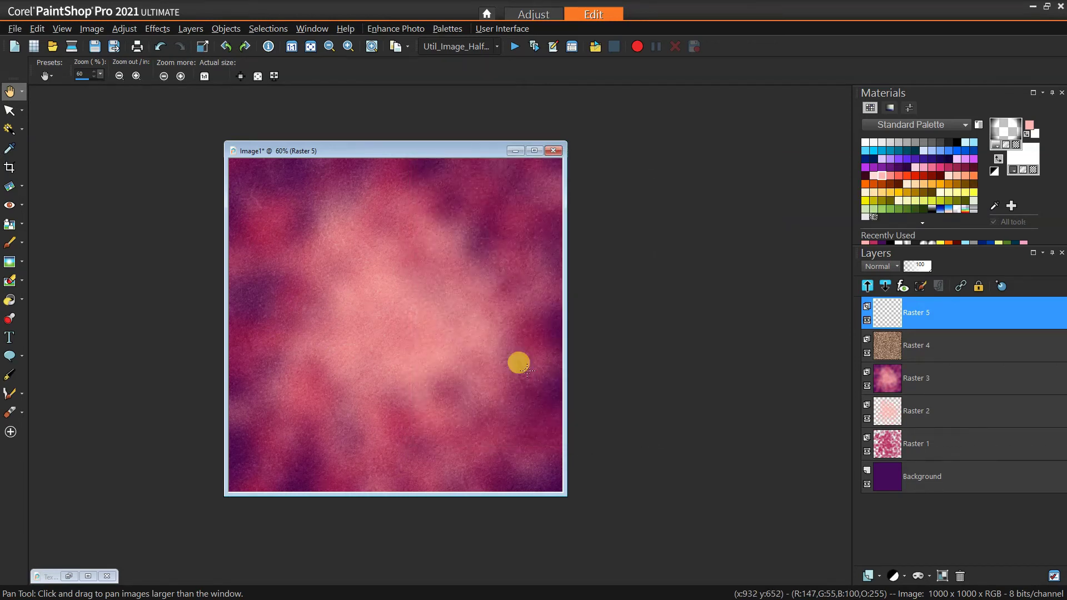
click(10, 299)
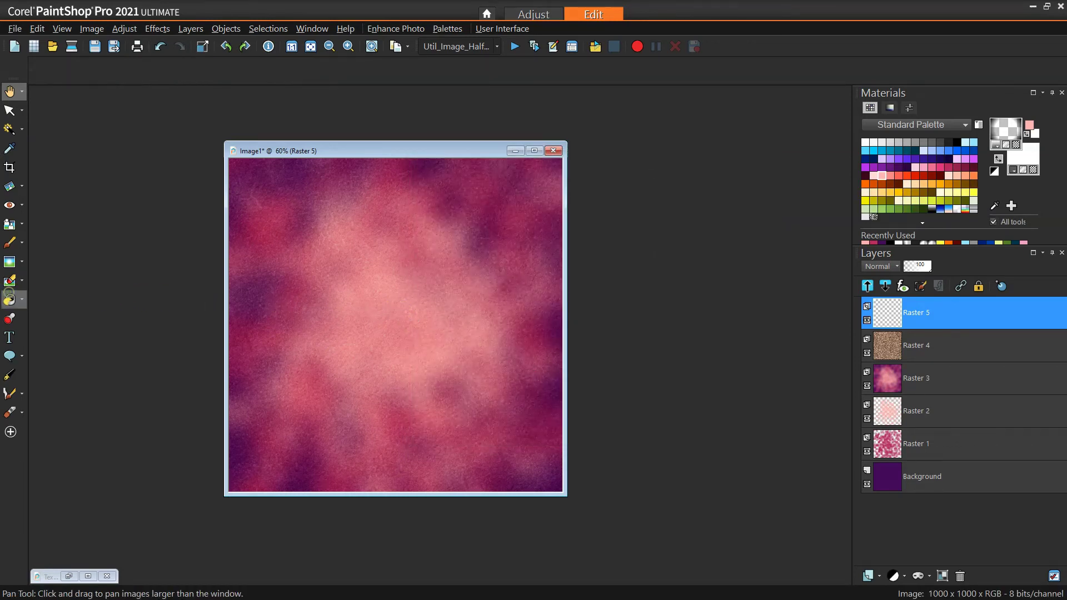
click(390, 300)
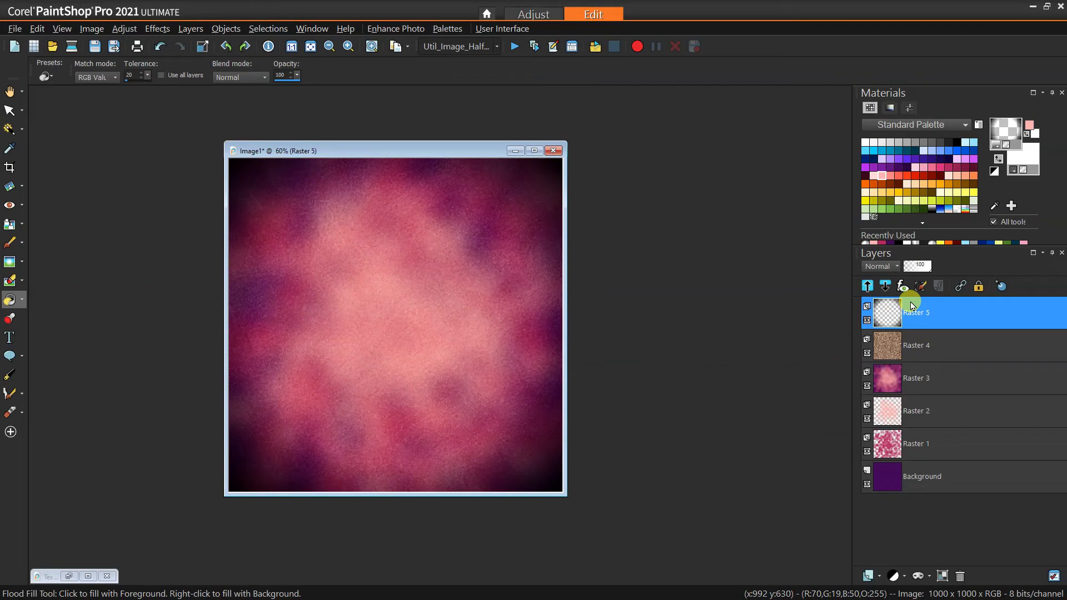
Blend the vignette layer as Soft Light at 42 opacity.
click(895, 267)
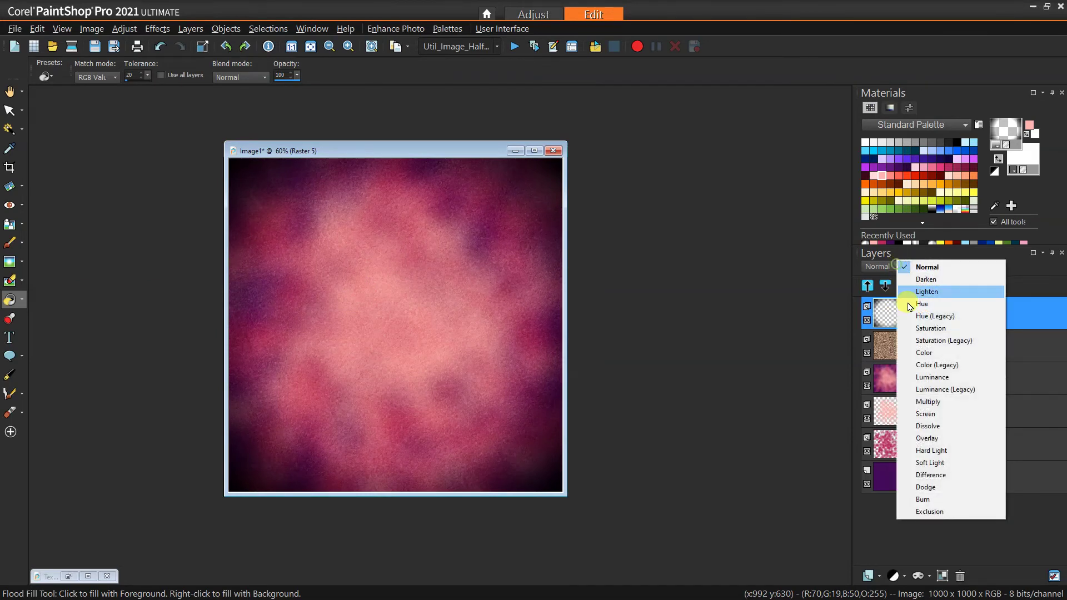
click(941, 463)
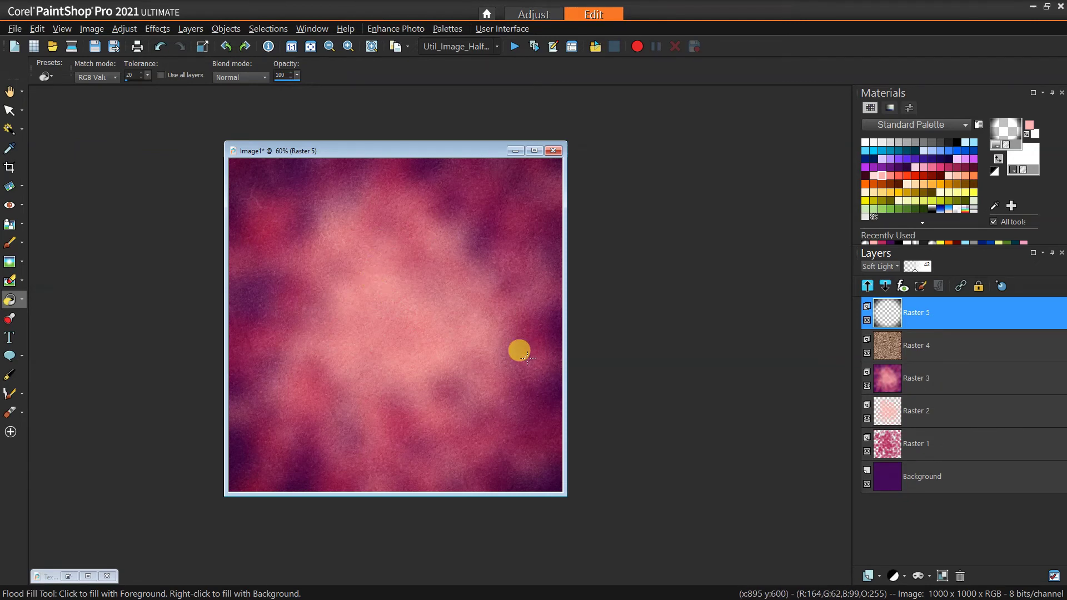
click(925, 376)
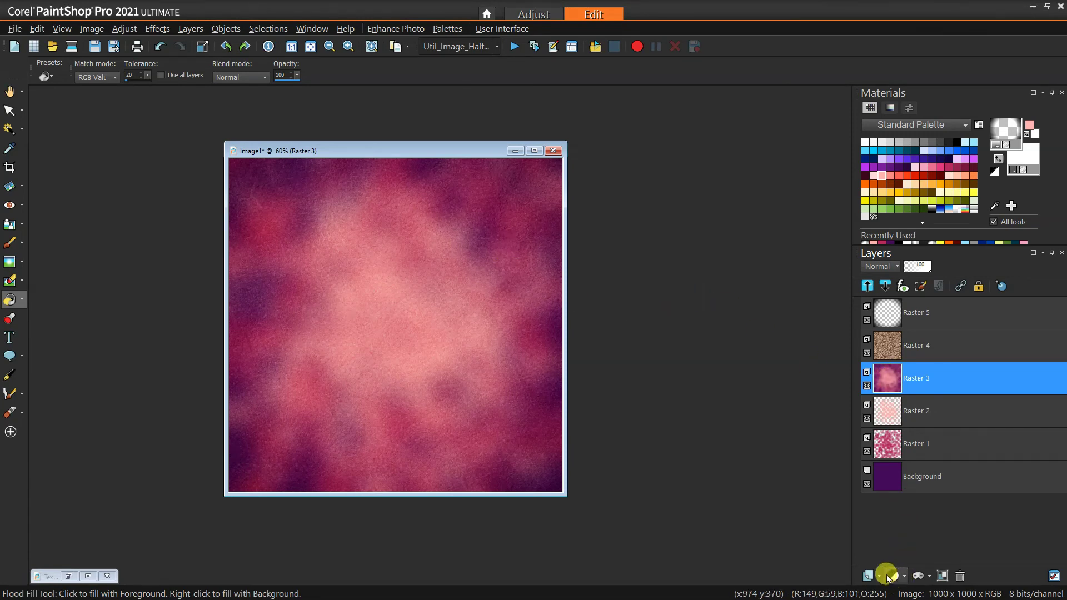
Add a Vibrancy adjustment layer at strength -23 above Raster 3.
click(926, 576)
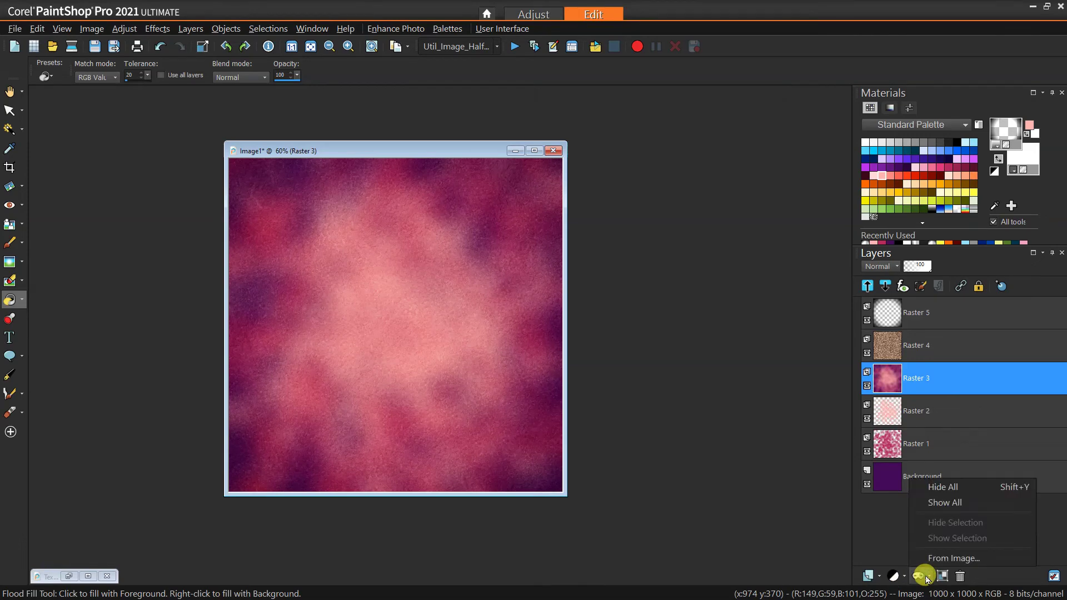
click(901, 578)
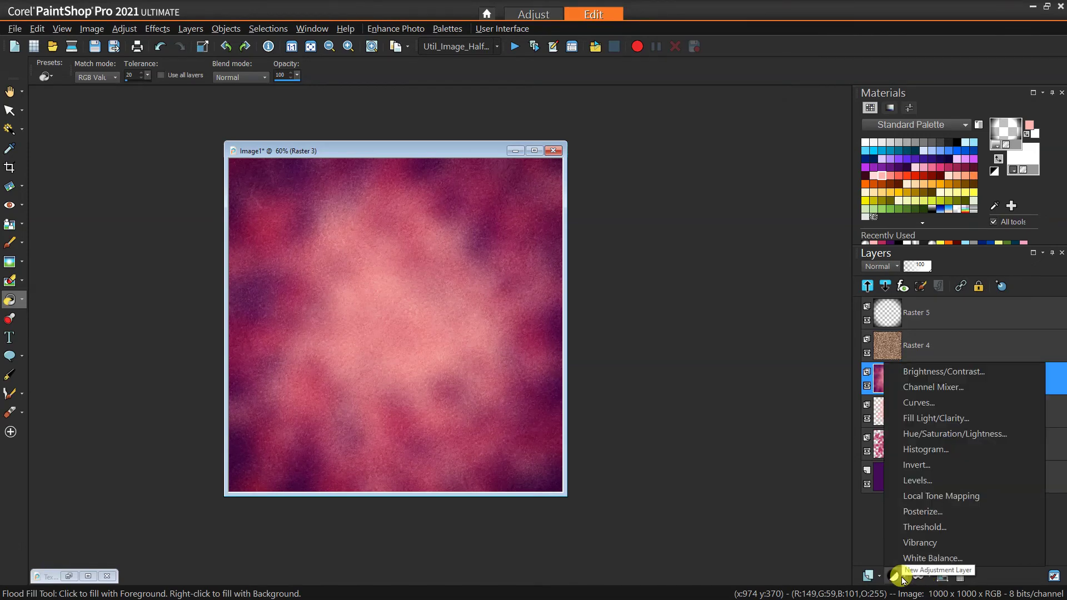
click(905, 542)
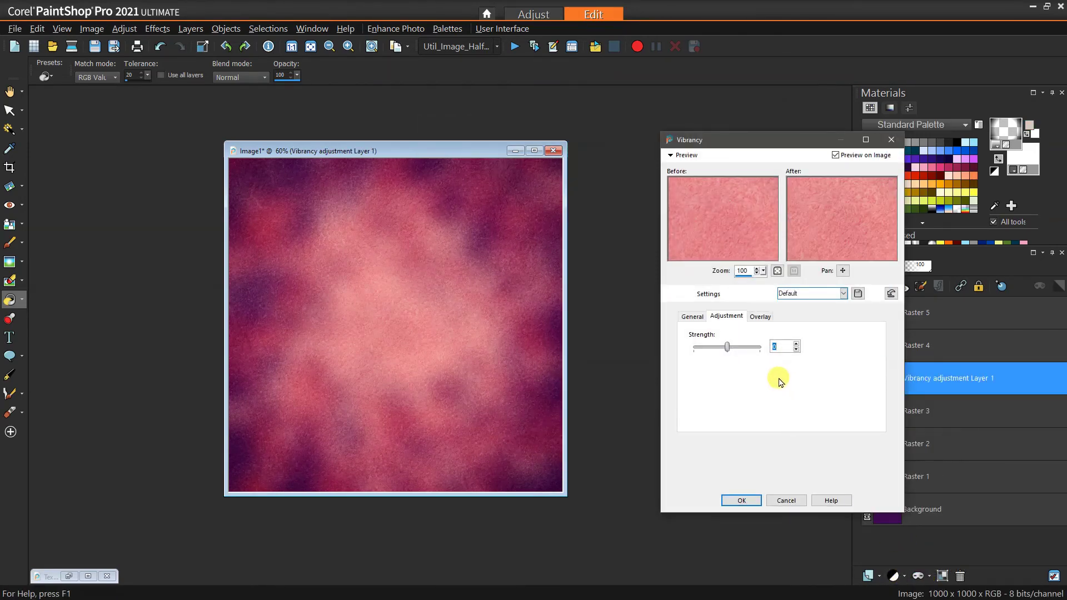
drag(721, 348, 718, 347)
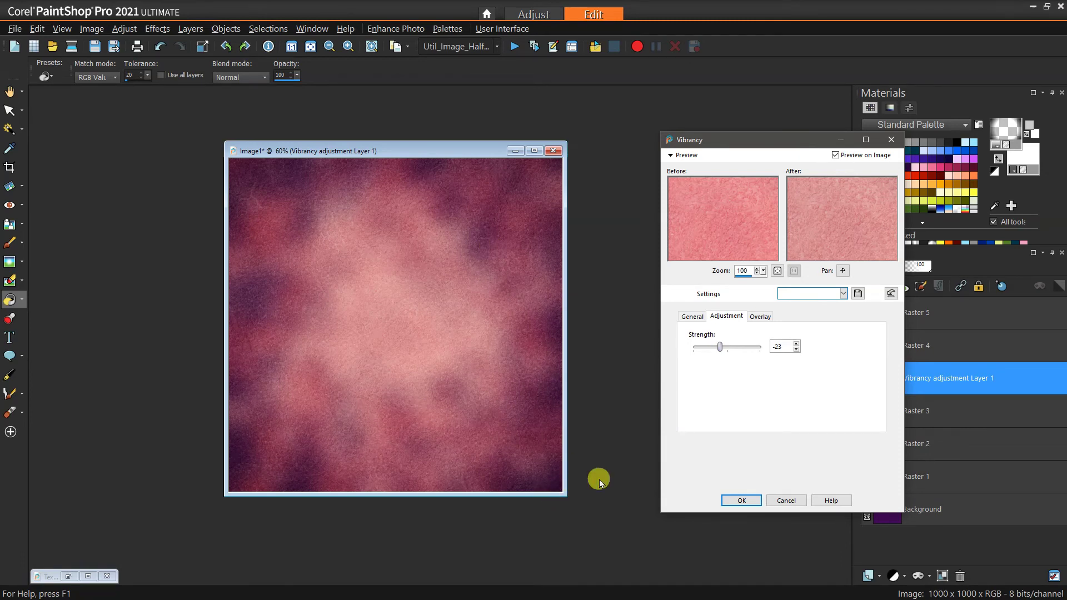
click(741, 500)
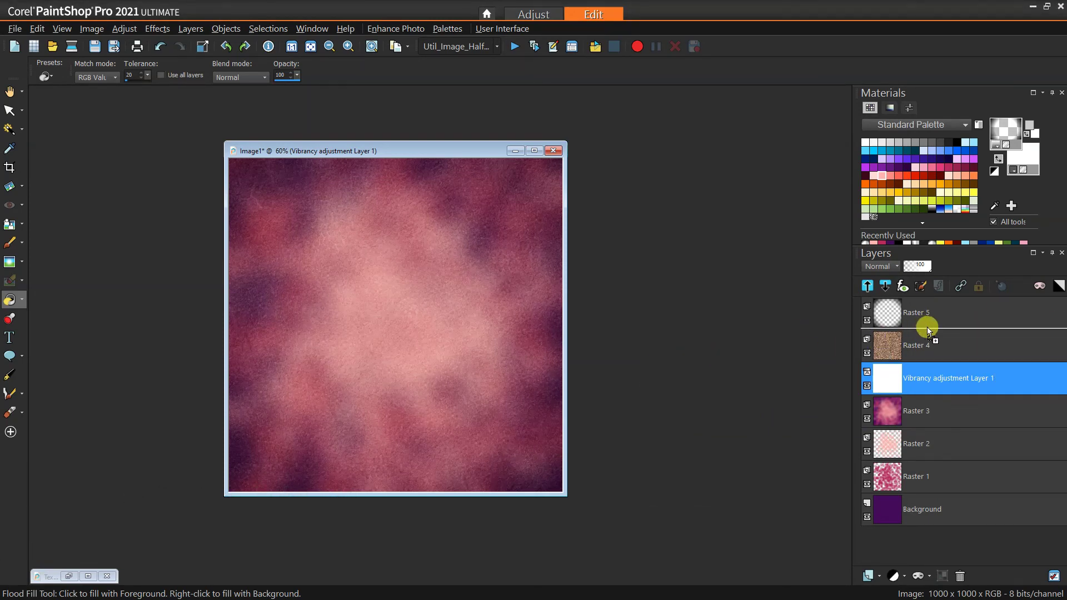
drag(928, 330, 924, 303)
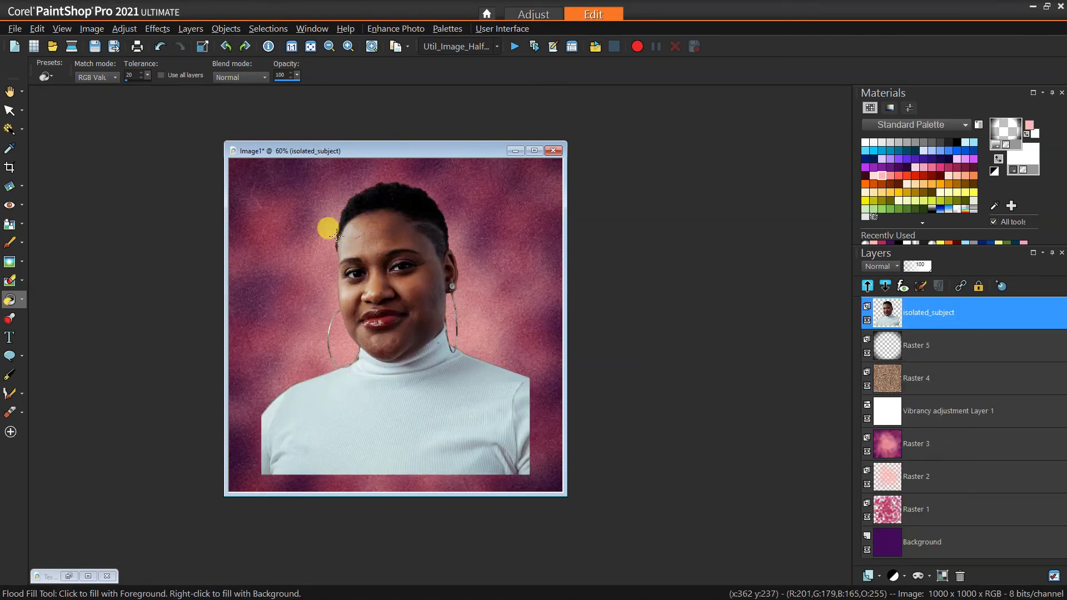
Move the isolated_subject portrait slightly lower with the Pick tool.
click(10, 110)
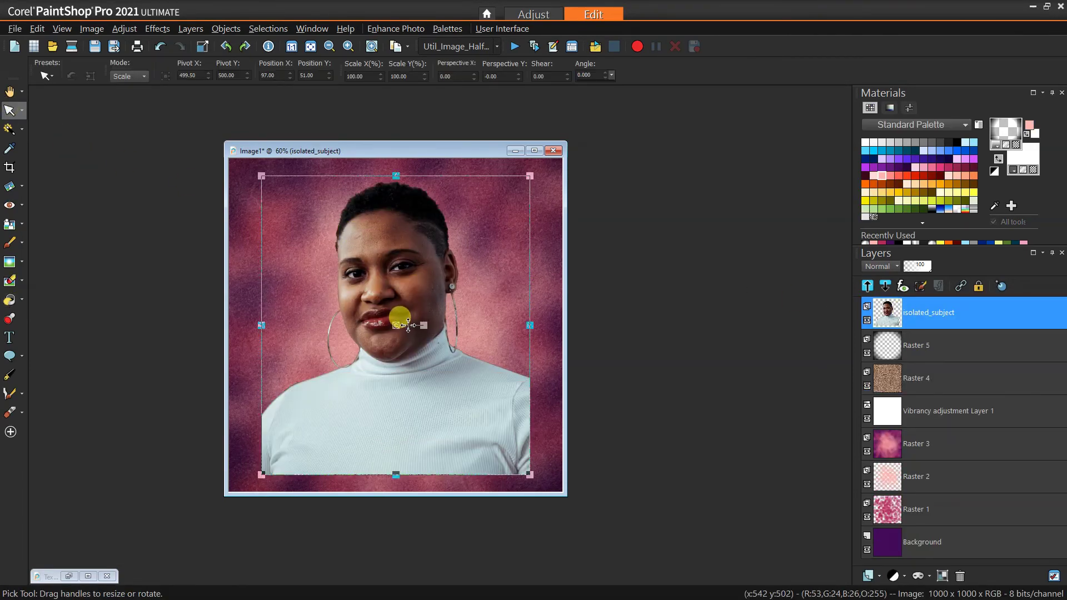
drag(408, 325, 397, 344)
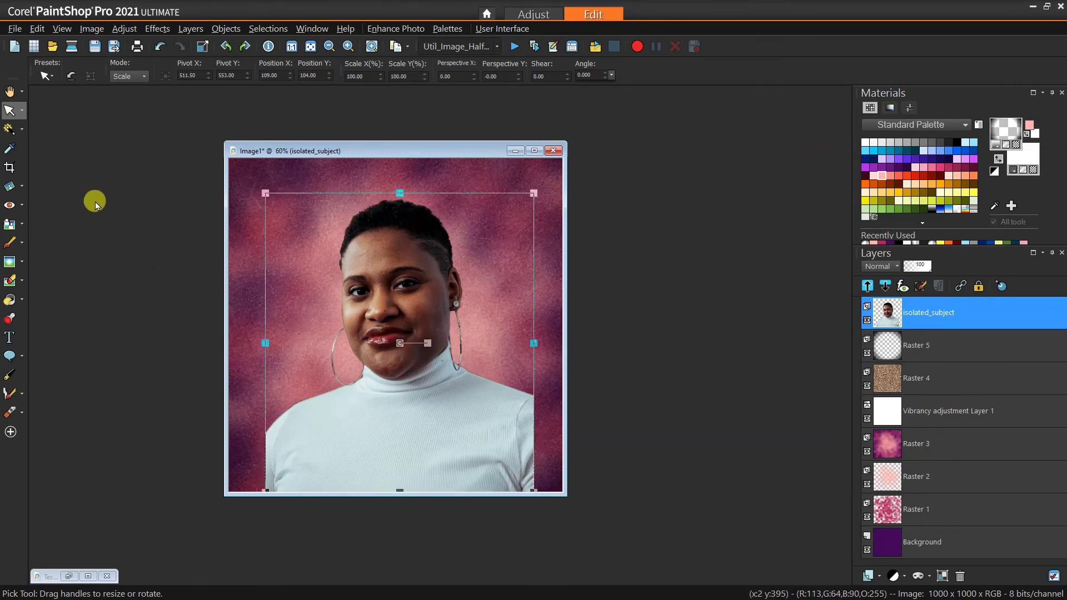
click(10, 166)
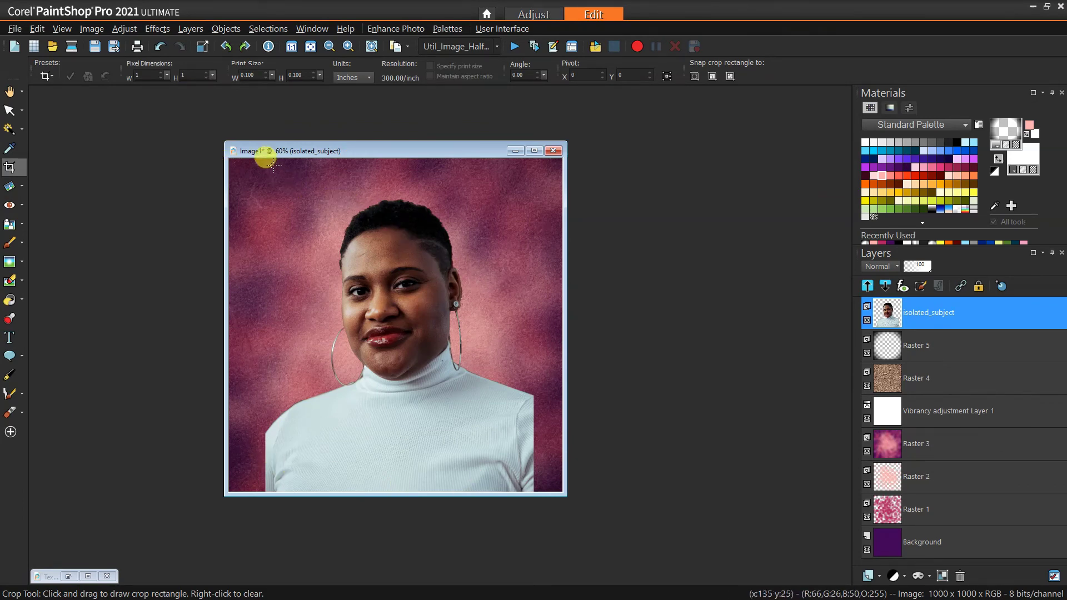
Crop the image around the portrait to 799 × 985 pixels.
drag(264, 163, 525, 500)
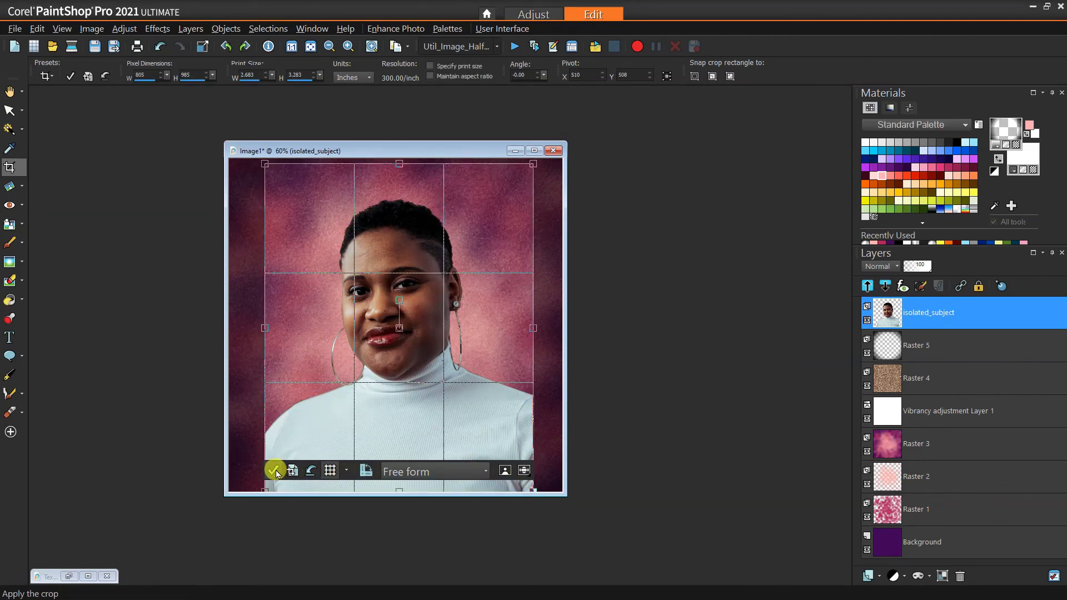
drag(265, 388, 266, 327)
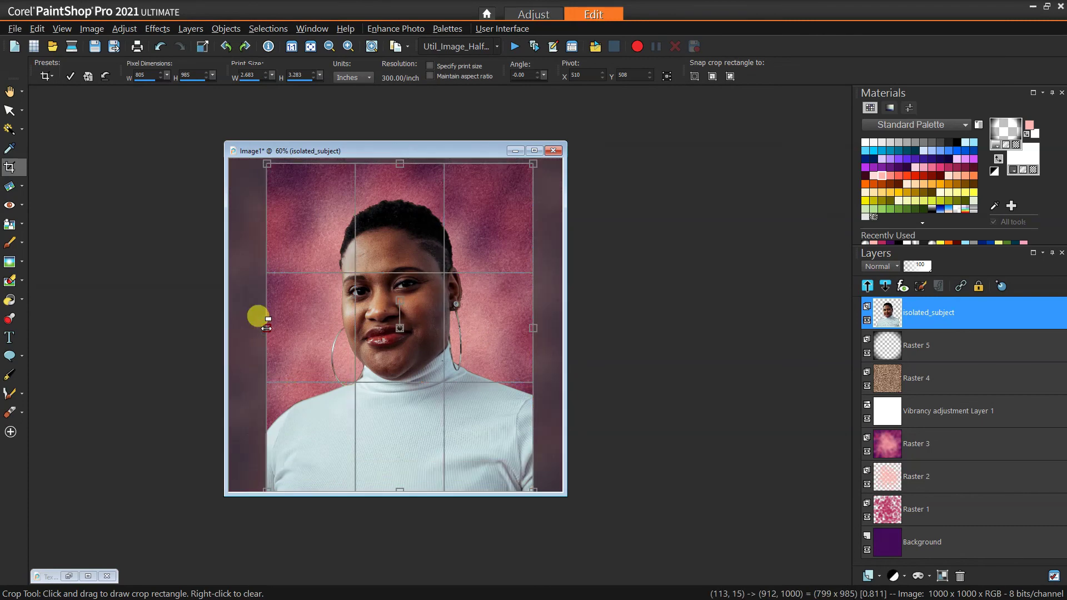
click(274, 470)
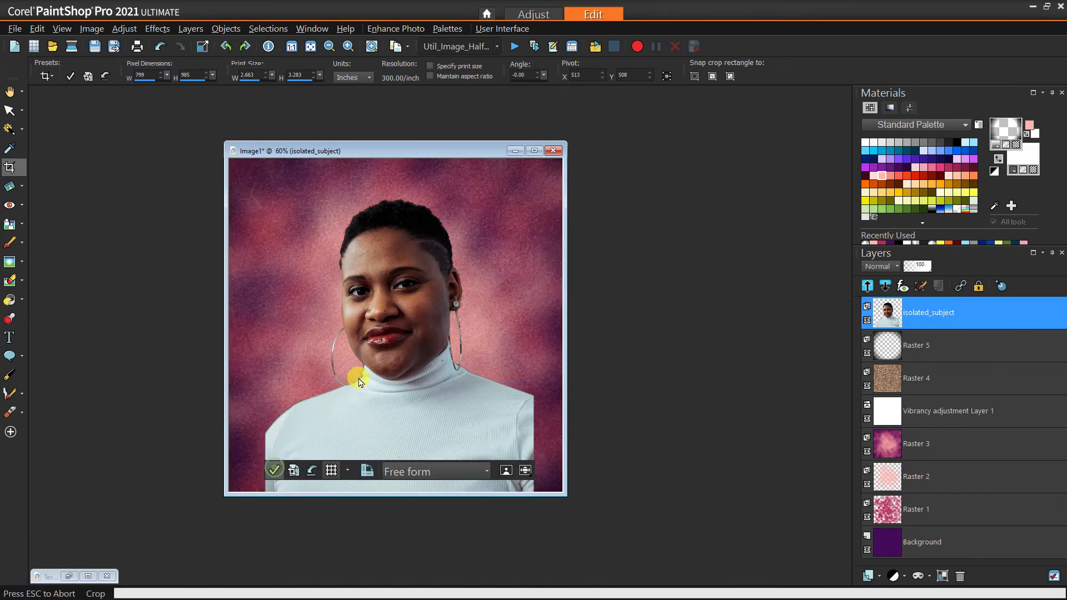
scroll(357, 339, down, 3)
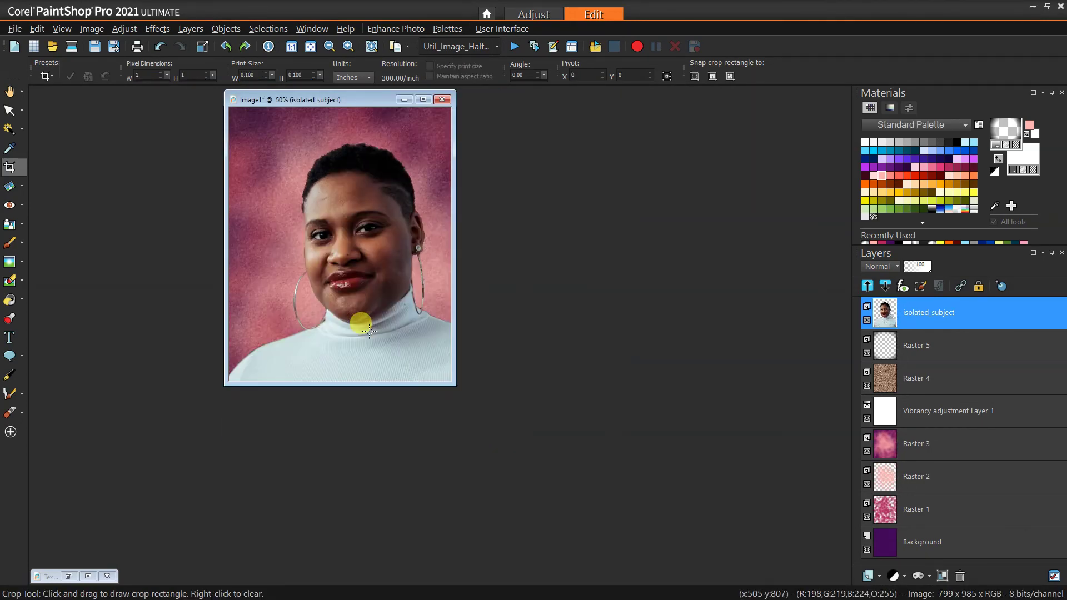
drag(337, 99, 378, 157)
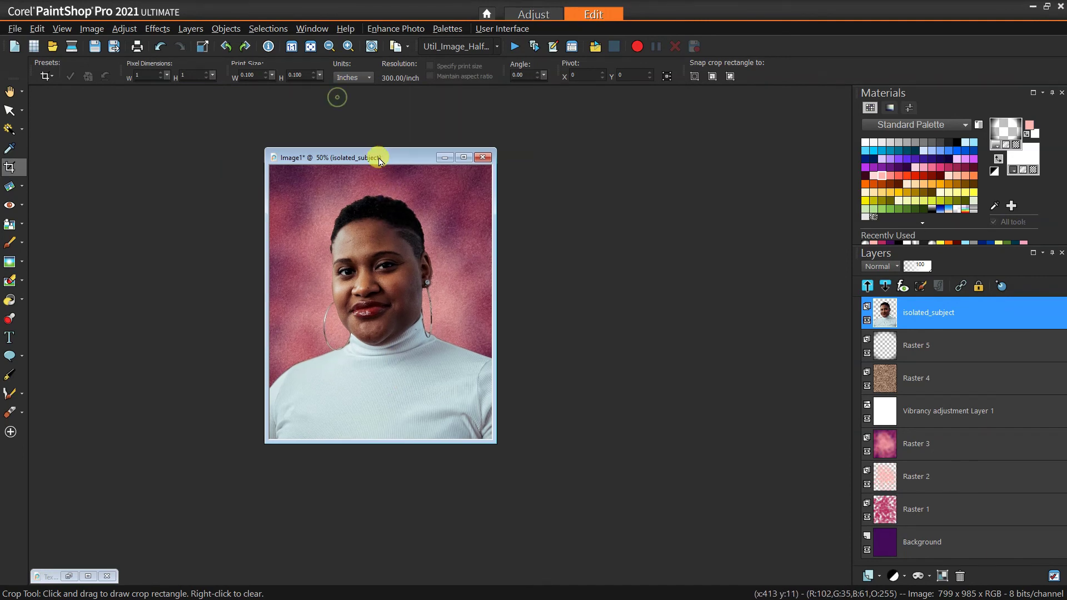